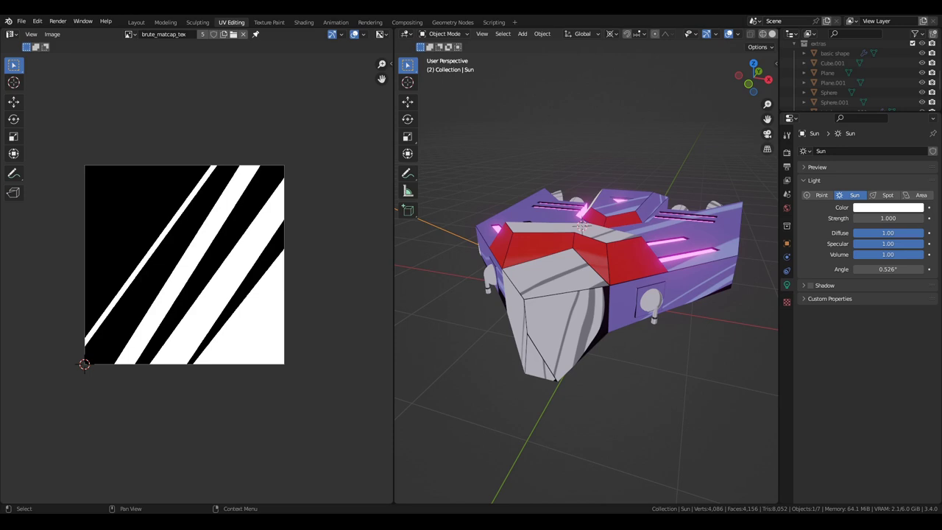
Step: Try moving all of the ship body's UVs across the striped matcap texture
scroll(593, 312, up, 3)
scroll(606, 314, down, 2)
mouse_move(671, 311)
middle_down()
mouse_move(645, 300)
mouse_move(667, 324)
middle_up()
scroll(645, 300, down, 2)
click(667, 316)
key(Tab)
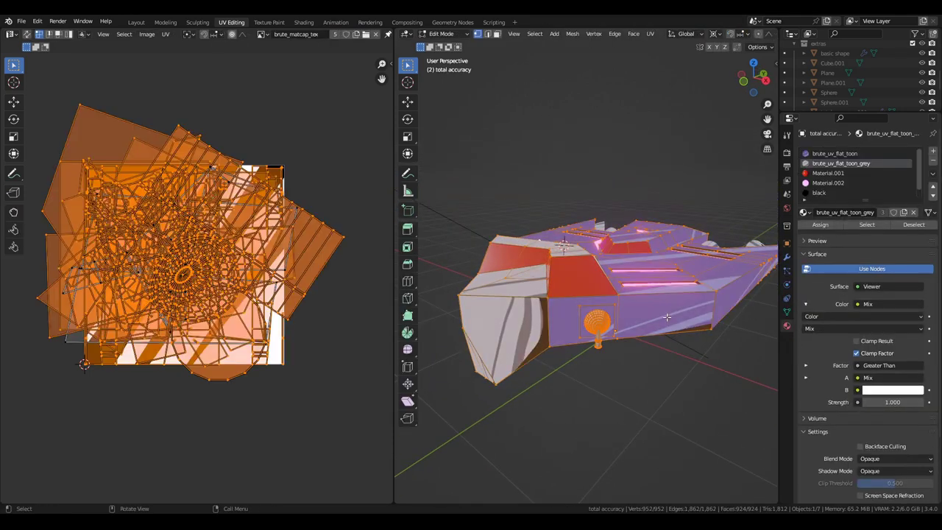
key(g)
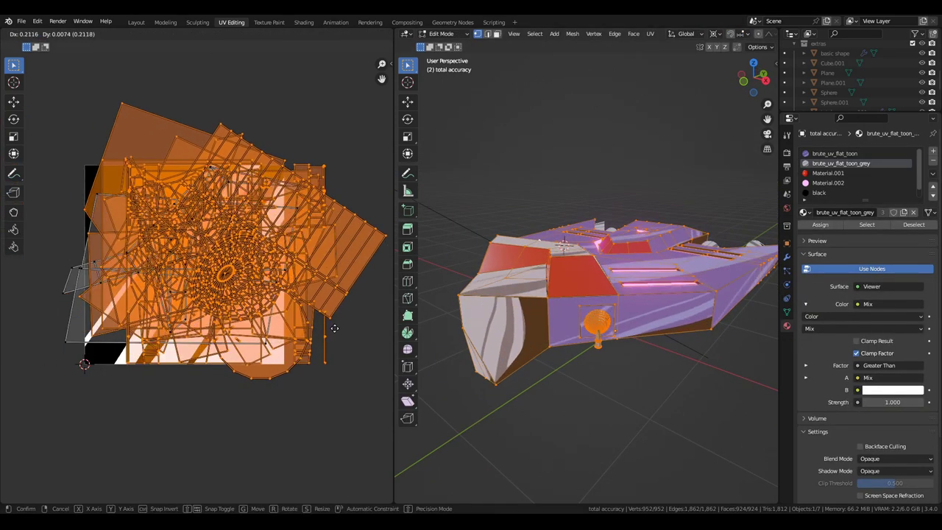
right_click(318, 328)
key(a)
key(g)
right_click(306, 333)
middle_drag(581, 333, 637, 372)
key(Tab)
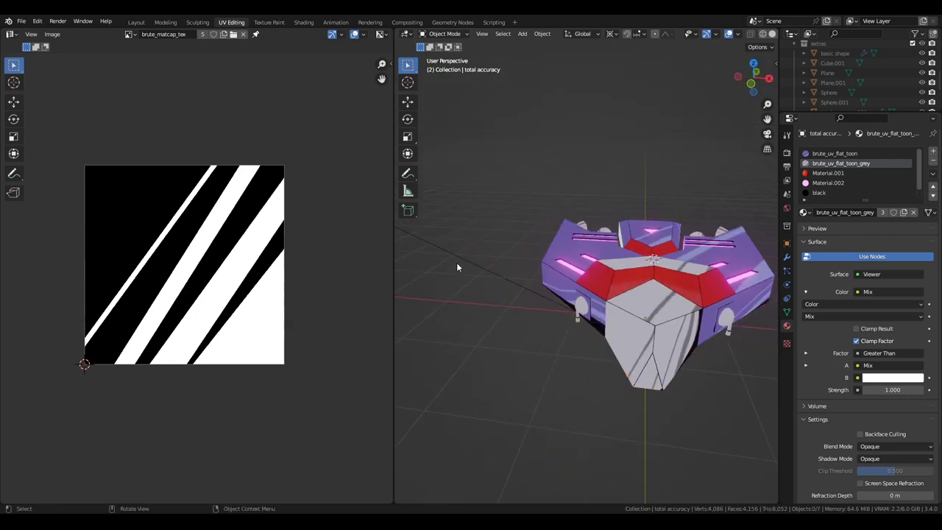
Step: Rotate the sun light freely to change how the ship is lit
click(507, 302)
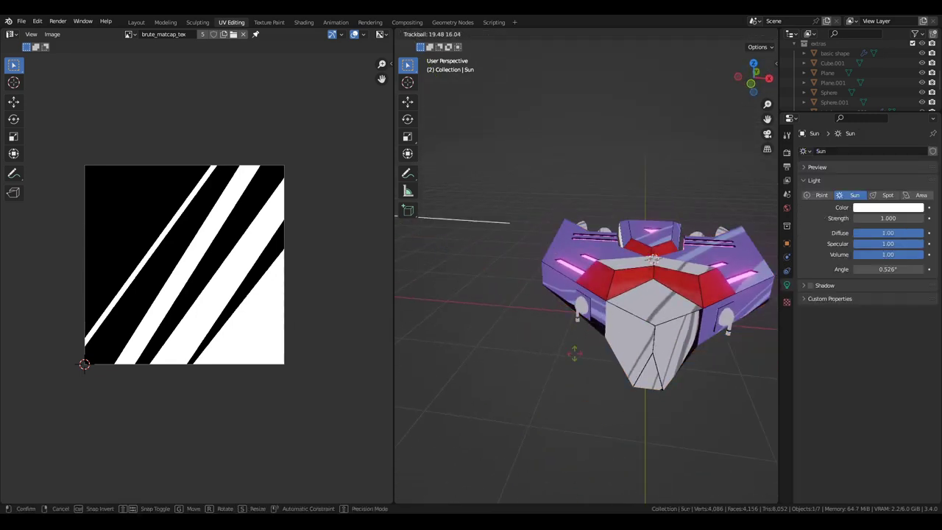
click(628, 363)
scroll(628, 363, down, 3)
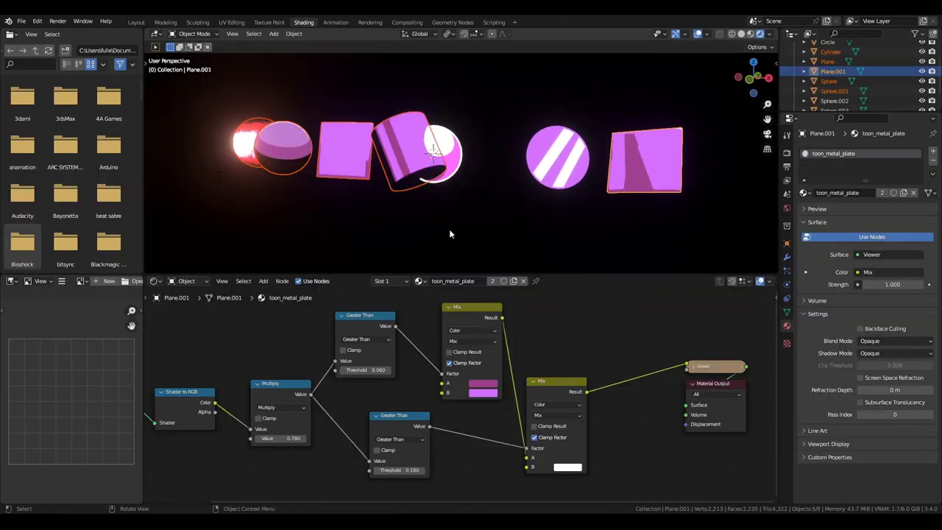
Step: Hide the energy_pulse sphere and select the sphere with the toon_gem_shine material
click(191, 159)
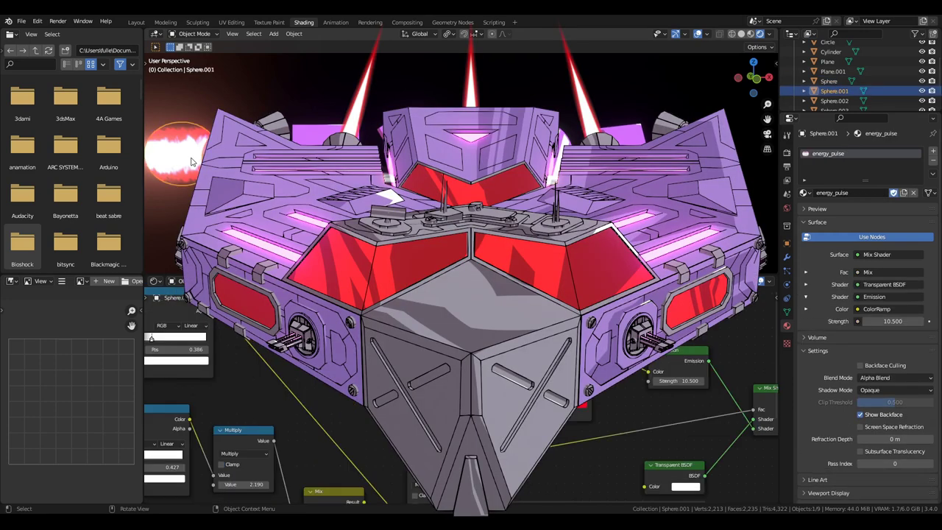
key(h)
click(324, 161)
click(834, 101)
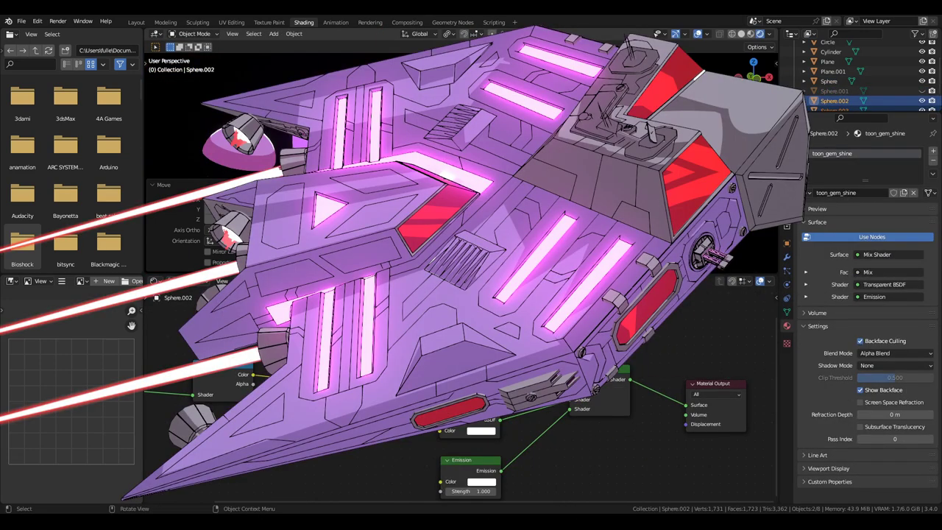
Step: Rotate the sun light freely to relight the row of toon material samples
key(r)
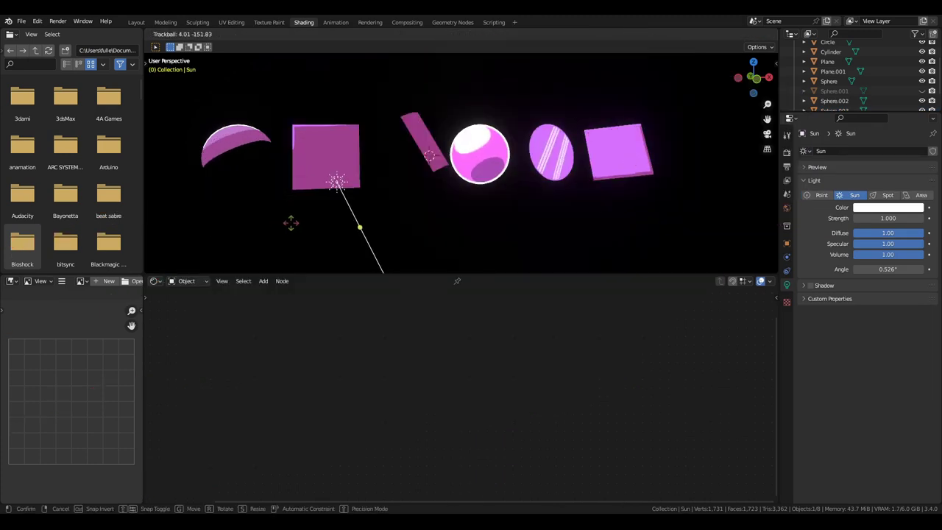
click(311, 240)
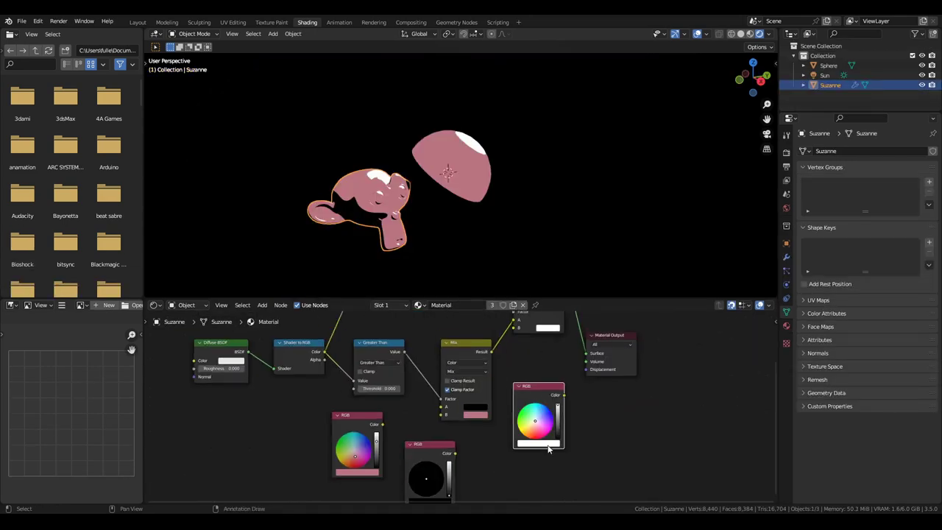
Step: Group the three RGB colour nodes into one node group with outputs named base, shadow and highlight
middle_drag(572, 423, 557, 401)
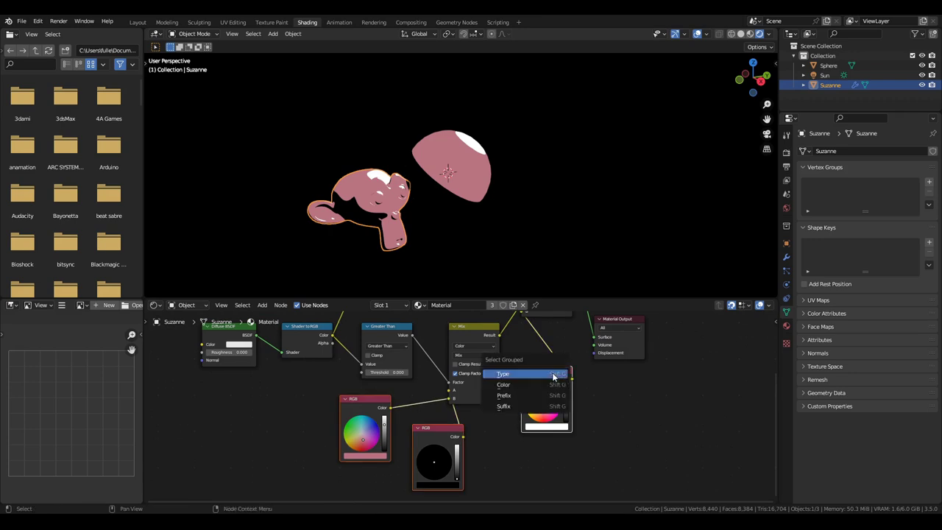
click(553, 376)
key(ctrl+g)
double_click(701, 415)
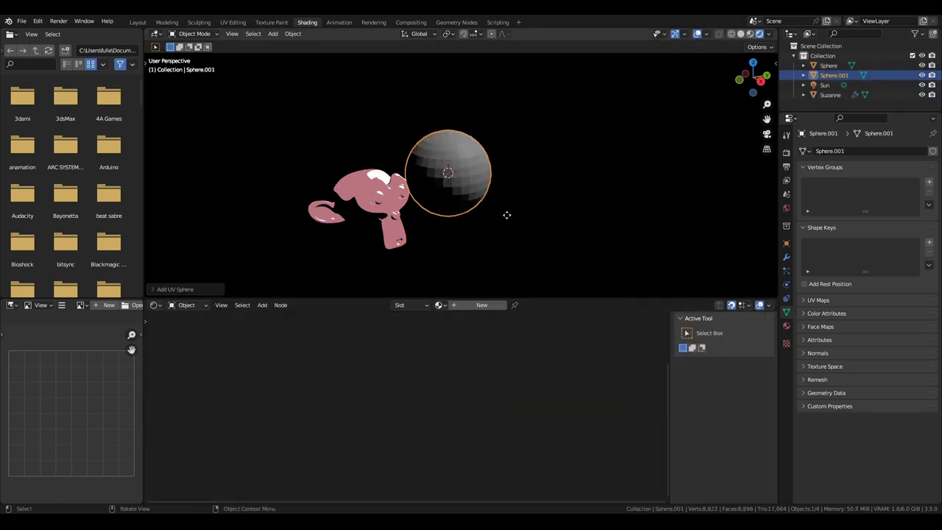
Step: Add the colour node group to the new sphere's material and label it peach
key(shift+a)
text(g)
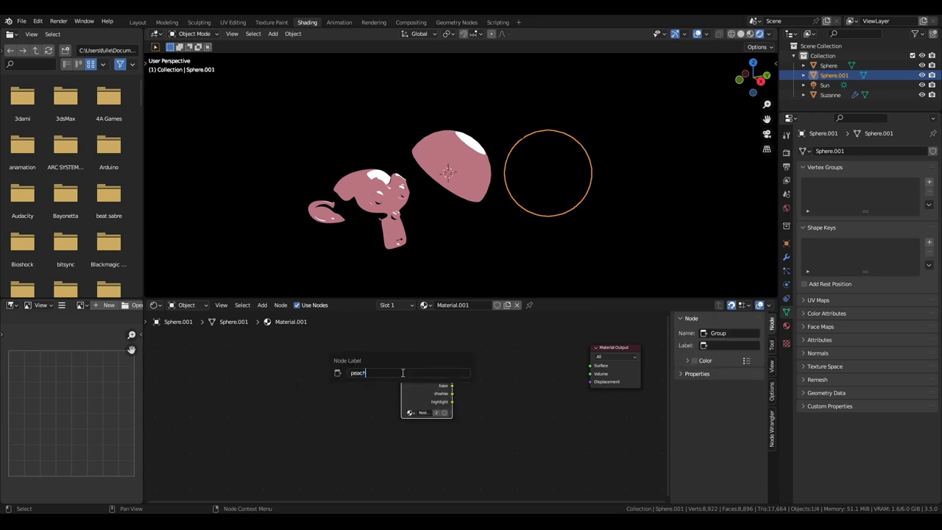
key(Return)
Step: Add a Diffuse BSDF to the new sphere's material, coloured by the peach group's base output and feeding the surface
key(shift+a)
click(521, 252)
text(diff)
key(Return)
click(487, 353)
drag(481, 366, 464, 385)
Step: Add a cube with an Emission material and insert the existing NodeGroup into its node tree
key(shift+a)
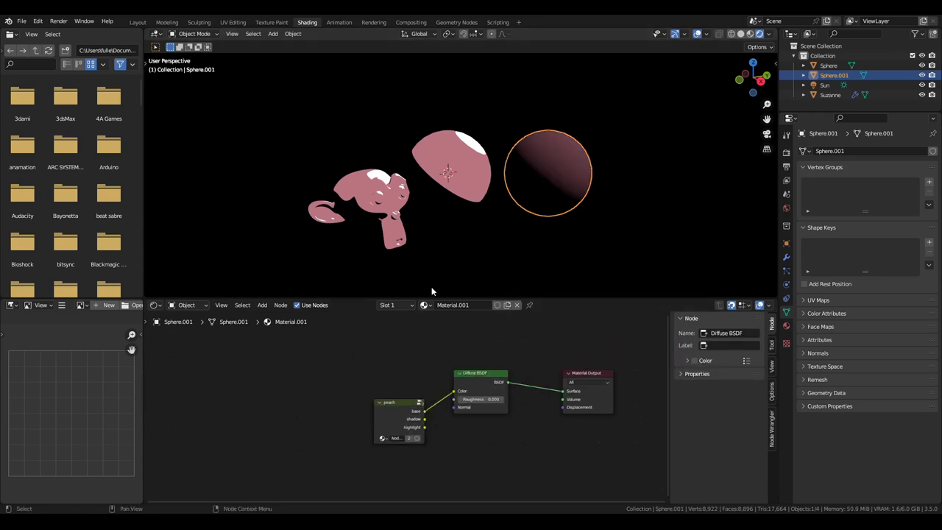
key(shift+a)
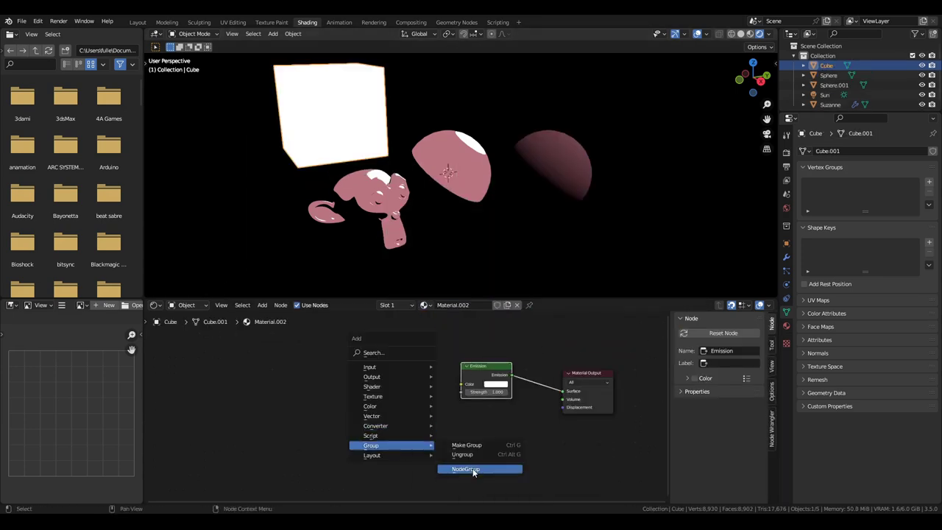
click(473, 471)
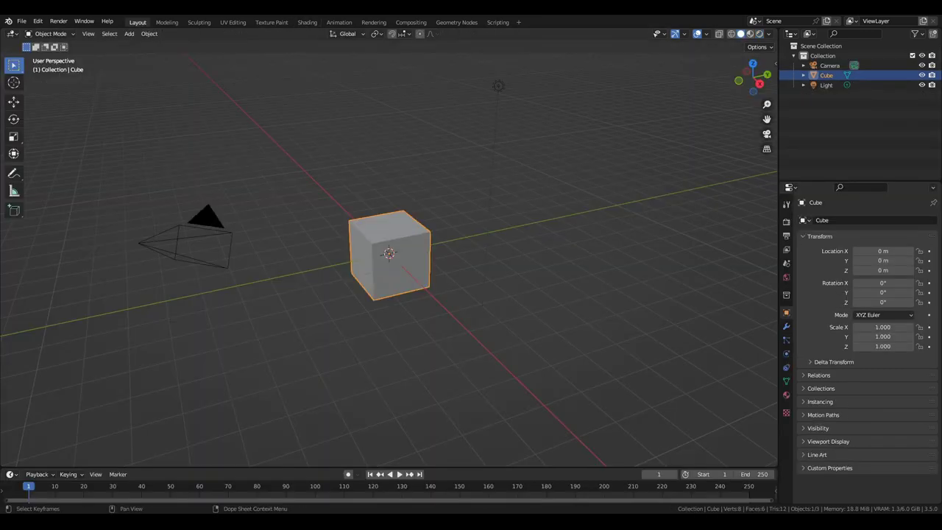
Step: Replace the default objects with a smooth-shaded UV sphere, and enable ambient occlusion with the Standard view transform
click(360, 181)
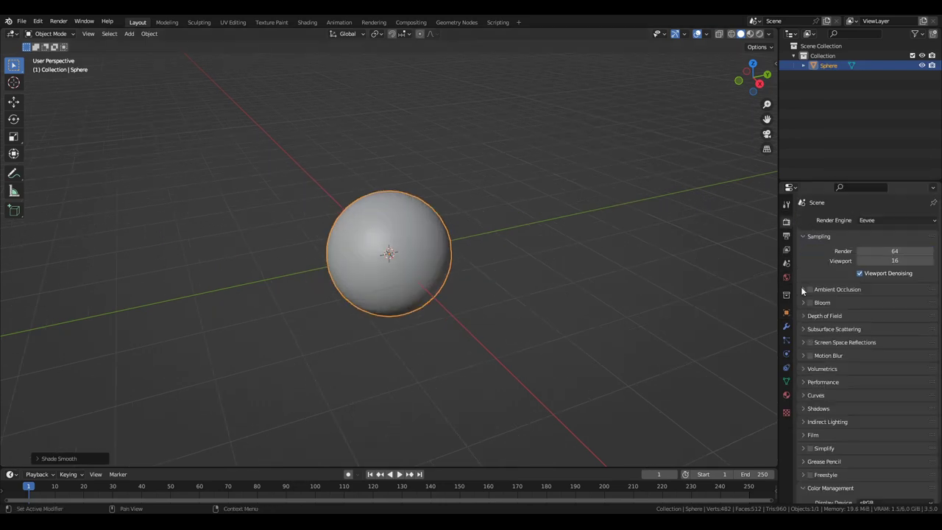
scroll(823, 362, down, 5)
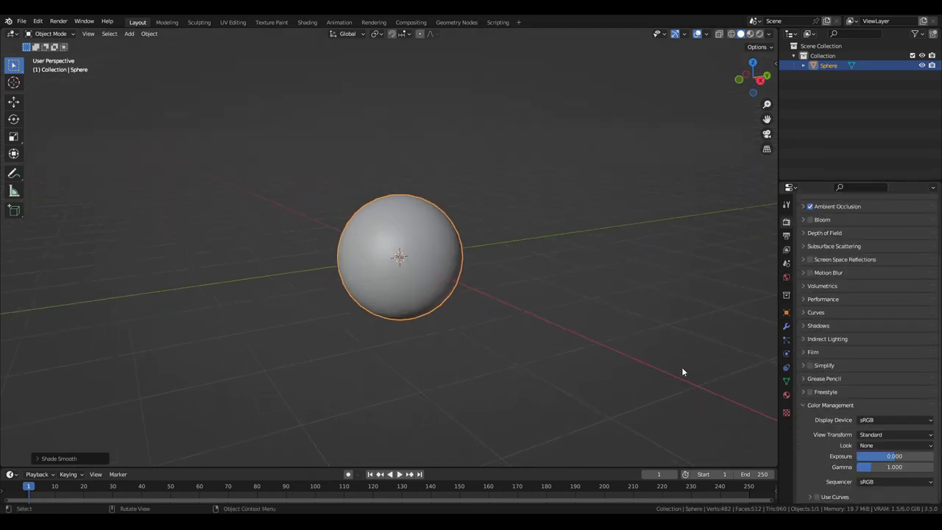
Step: Add a shadowless sun light aimed at the sphere in rendered shading and open its angle value for editing
key(shift+a)
click(553, 413)
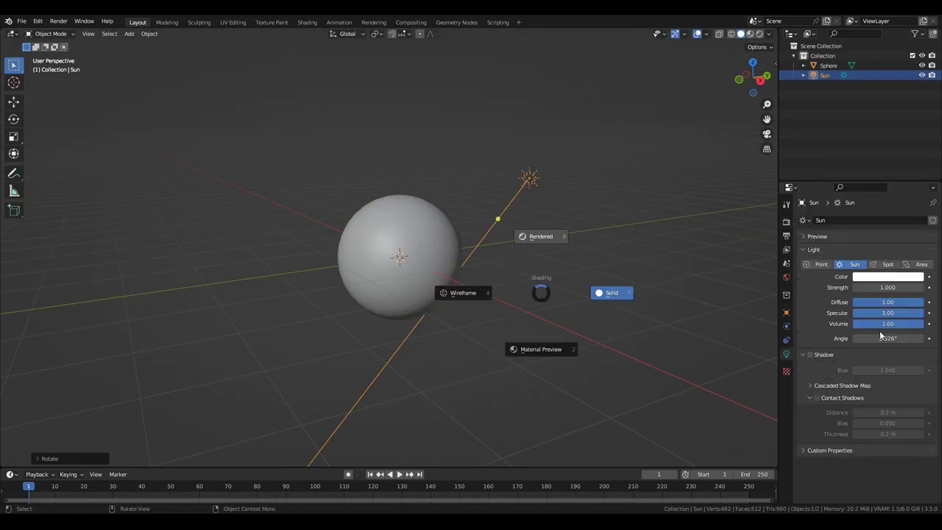
click(886, 338)
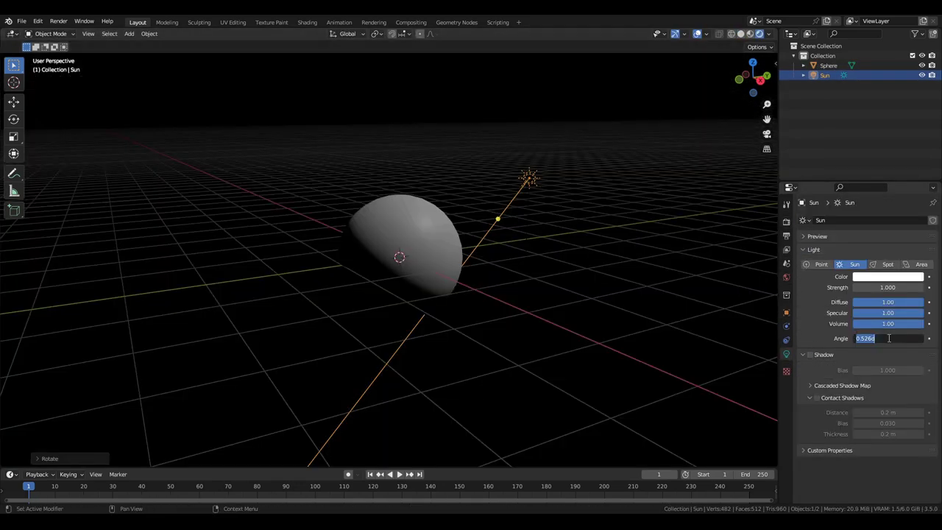
Step: Give the sphere a new material in the Shading workspace built from a Diffuse BSDF feeding a Shader to RGB node
click(403, 254)
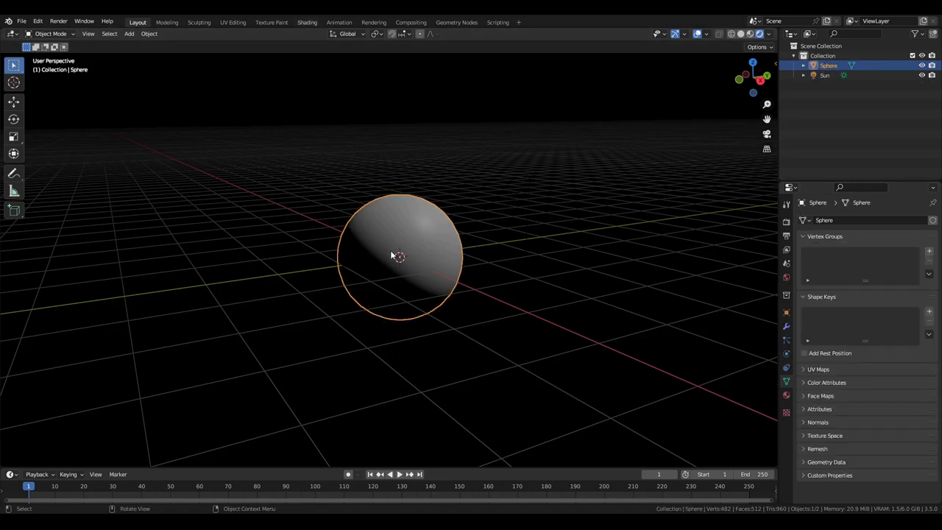
click(307, 23)
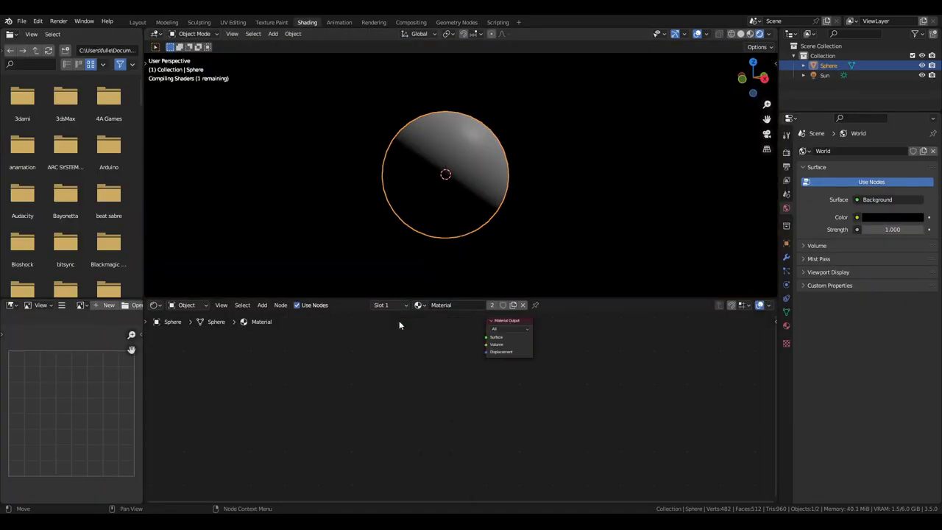
key(shift+a)
text(di)
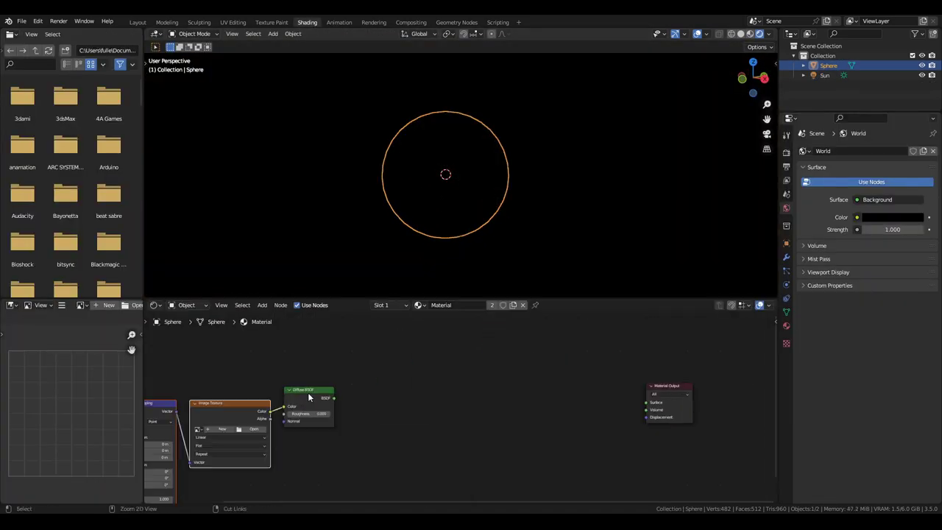
text(x)
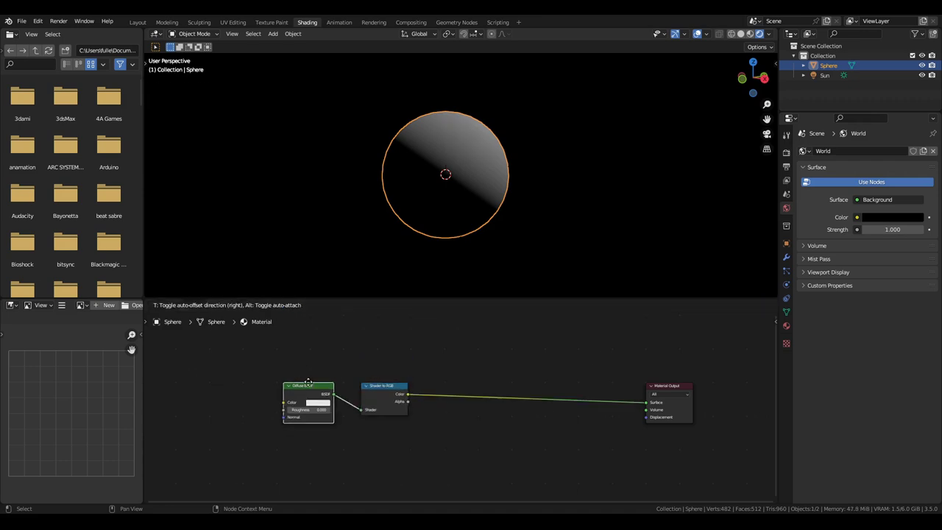
Step: Insert a Math node after Shader to RGB and set its operation to Greater Than
scroll(379, 363, up, 1)
key(shift+a)
key(Return)
click(450, 391)
click(453, 403)
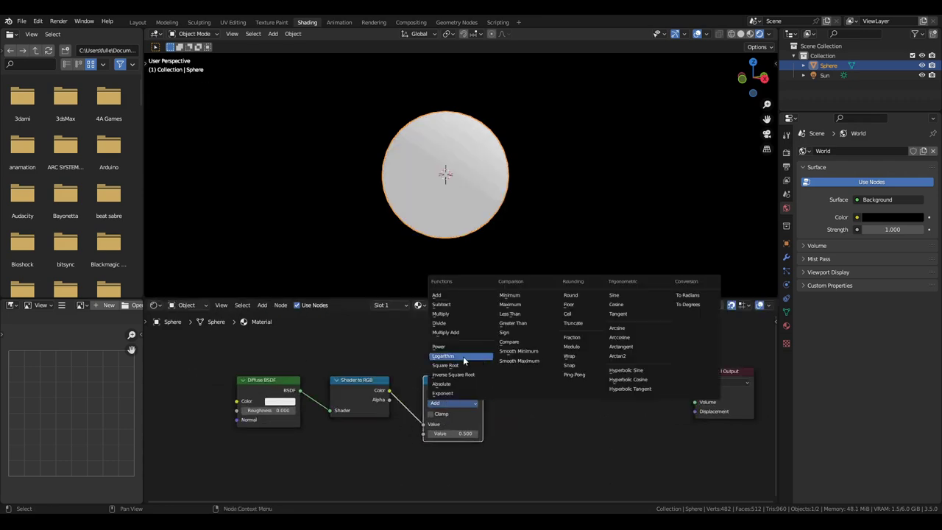
click(517, 322)
Step: Add a Mix Color node driven by the Greater Than value as its factor and connect its result to the surface
key(shift+a)
text(mix)
key(Return)
click(589, 384)
drag(601, 391, 695, 392)
drag(482, 390, 542, 445)
Step: Set the Mix node's A colour to dark reddish brown and B to dusty pink, with a Greater Than threshold of 0.030
click(583, 455)
drag(604, 363, 597, 385)
click(581, 465)
drag(454, 434, 419, 434)
click(582, 464)
drag(605, 373, 611, 378)
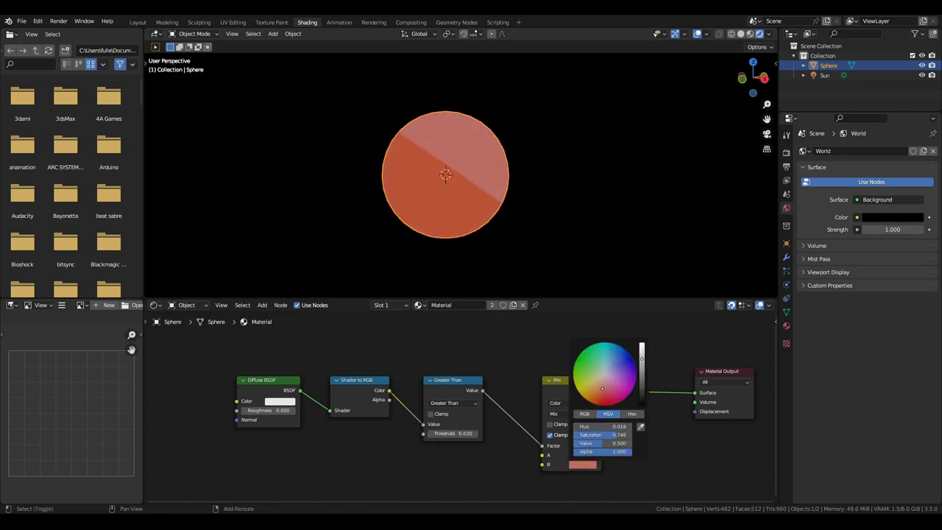
click(583, 455)
drag(642, 350, 642, 360)
Step: Try rotating the sun light to shift the two-tone shading boundary on the sphere
middle_drag(545, 123, 550, 143)
click(566, 89)
key(r)
key(r)
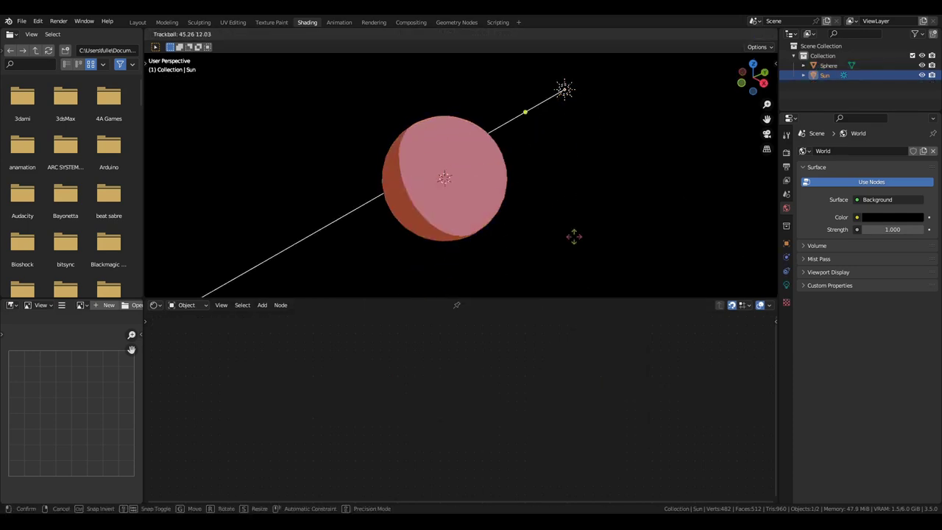
key(ctrl+z)
Step: Duplicate the Greater Than and Mix nodes above the originals and feed the original Mix result into the copy's A input
shift+click(491, 413)
middle_drag(569, 439, 503, 489)
scroll(490, 476, down, 1)
key(shift+d)
click(503, 386)
drag(503, 439, 535, 431)
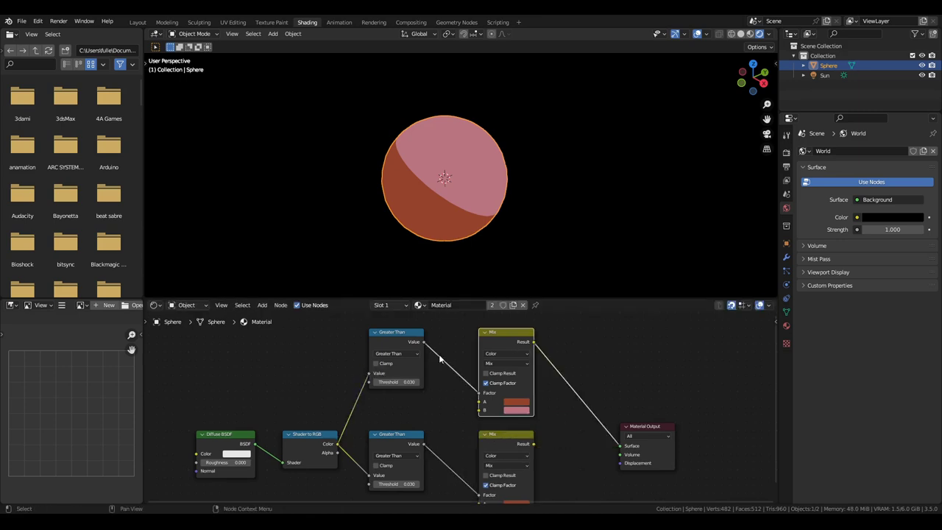
drag(503, 337, 567, 345)
drag(534, 443, 543, 410)
Step: Set the duplicated Mix node's B colour to light pink and its Greater Than threshold to 0.160, and tidy the node layout
click(579, 417)
drag(637, 319, 637, 301)
drag(391, 382, 401, 382)
middle_drag(510, 440, 507, 397)
drag(506, 397, 493, 396)
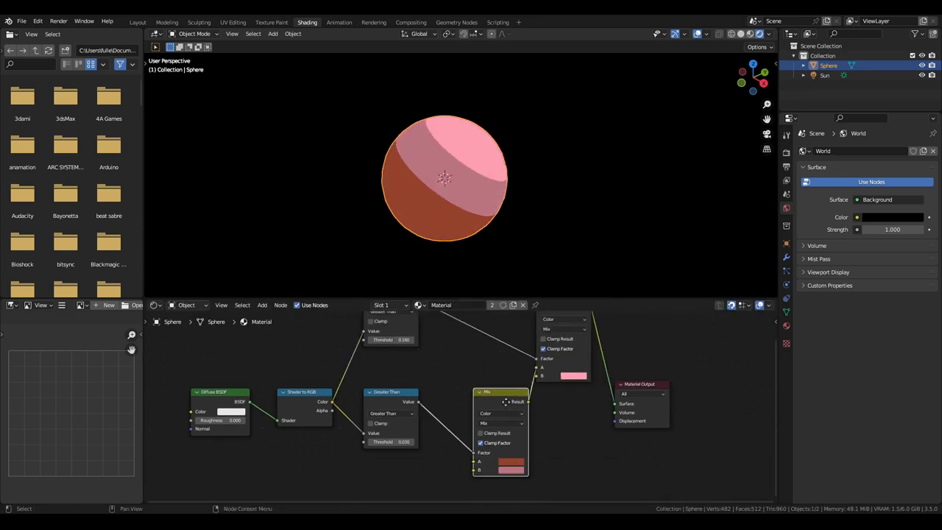
middle_drag(492, 397, 487, 414)
Step: Rotate the sun light freely to move the three colour bands across the sphere
click(563, 89)
key(r)
key(r)
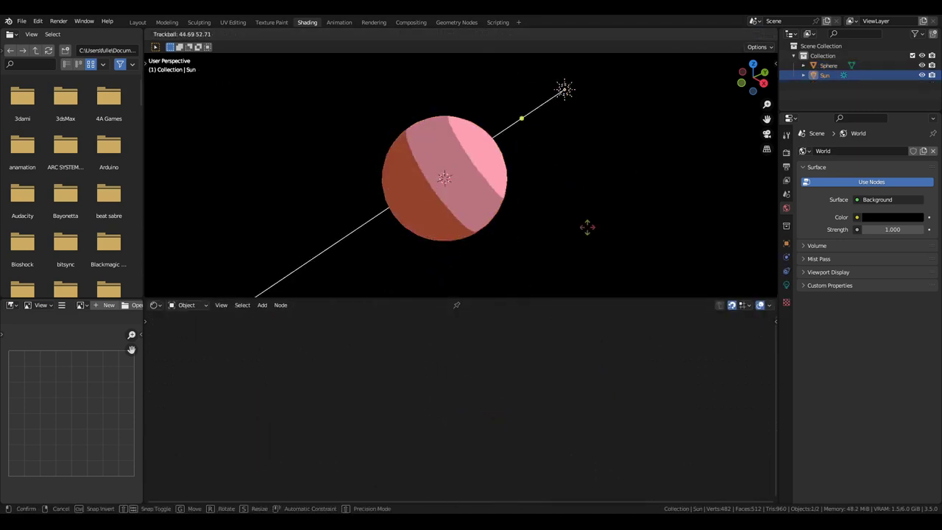
click(587, 256)
Step: Change the sphere material's shadow colour to black and its highlight colour to white
click(470, 180)
click(486, 468)
drag(543, 405, 542, 420)
click(565, 382)
click(564, 381)
drag(593, 307, 608, 317)
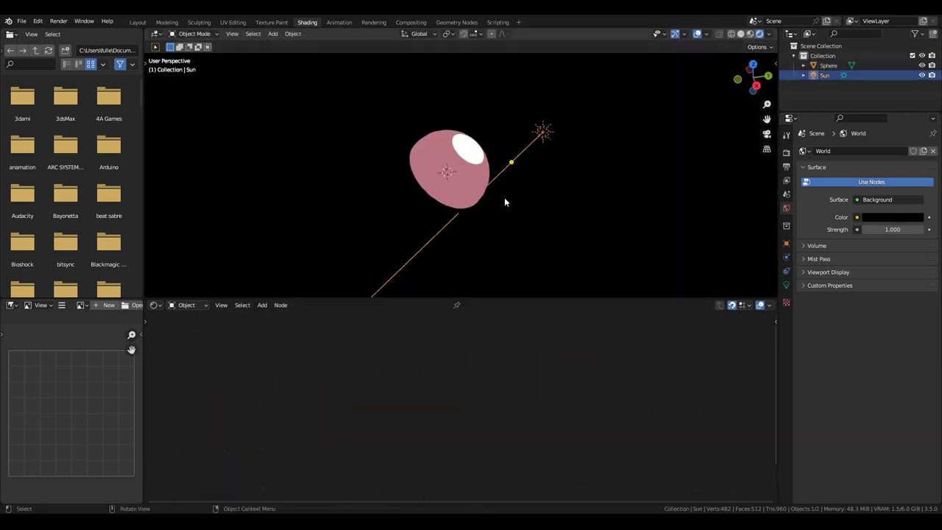
Step: Add a Suzanne monkey head beside the sphere, using the same toon material
key(shift+a)
click(625, 233)
Step: Rotate the sun light freely to relight the monkey and sphere, and open the light's settings
key(r)
key(r)
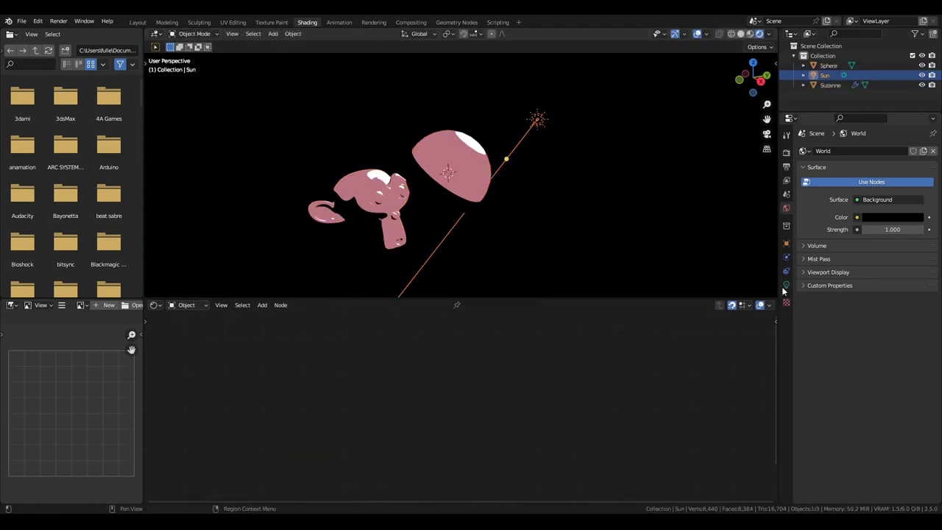
click(786, 285)
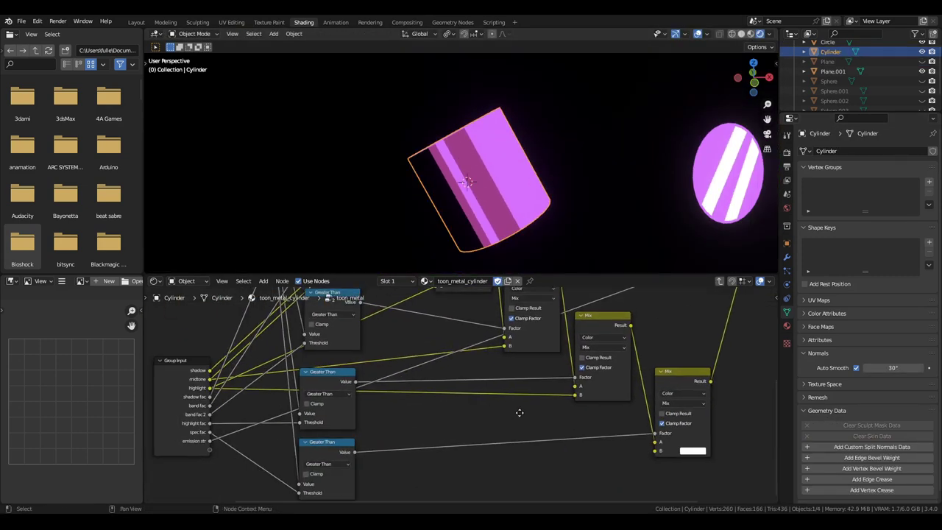
Step: Exit the cylinder's toon_metal node group and examine the toon_gem_shine material's nodes on Sphere.002
key(Tab)
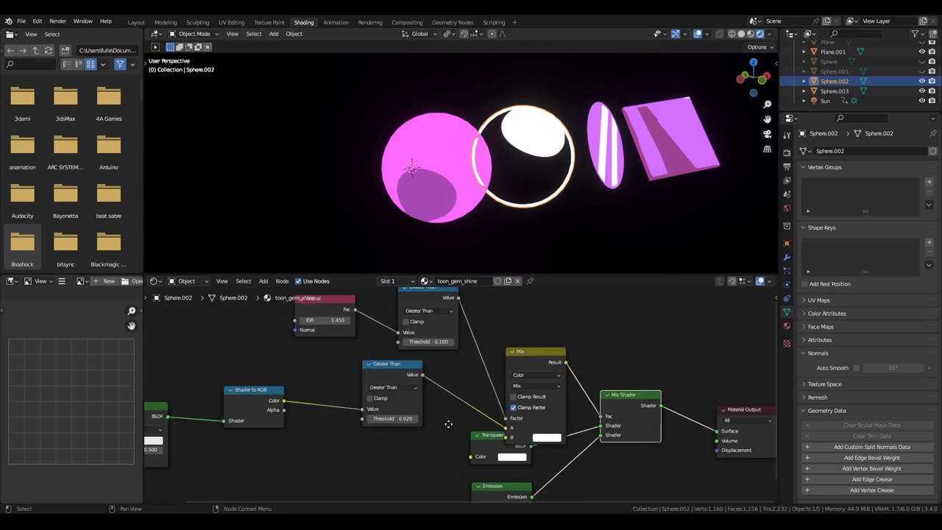
middle_drag(448, 424, 363, 387)
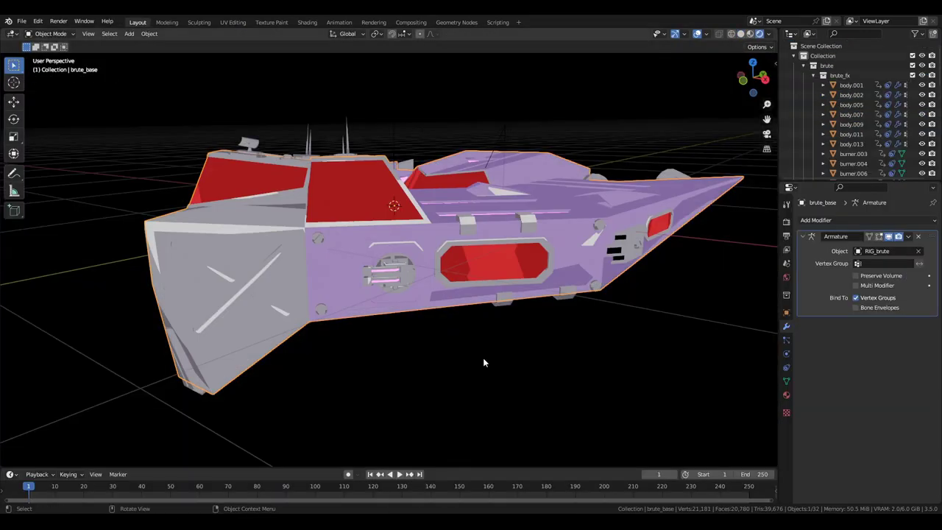
Step: Open the mesh data settings of the ship's brute_base object
click(786, 381)
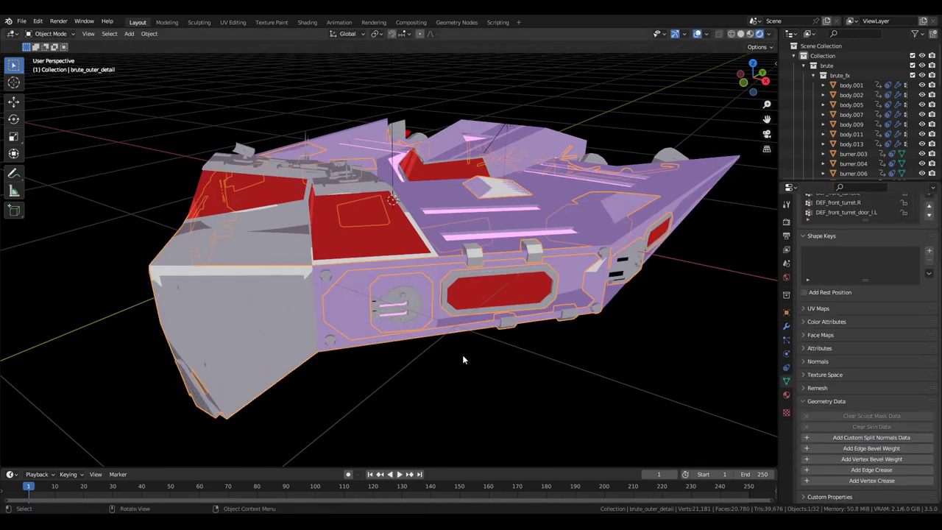
Step: Adjust the sharp edge markings on the ship mesh in Edit Mode to control where the toon shading breaks
key(Tab)
key(ctrl+e)
click(417, 356)
key(ctrl+e)
click(455, 411)
key(Tab)
key(g)
right_click(460, 410)
key(Tab)
key(ctrl+e)
click(536, 378)
key(Tab)
mouse_move(484, 382)
middle_down()
mouse_move(557, 373)
mouse_move(509, 385)
mouse_move(491, 368)
middle_up()
key(g)
key(r)
key(r)
right_click(441, 269)
middle_drag(434, 258, 431, 290)
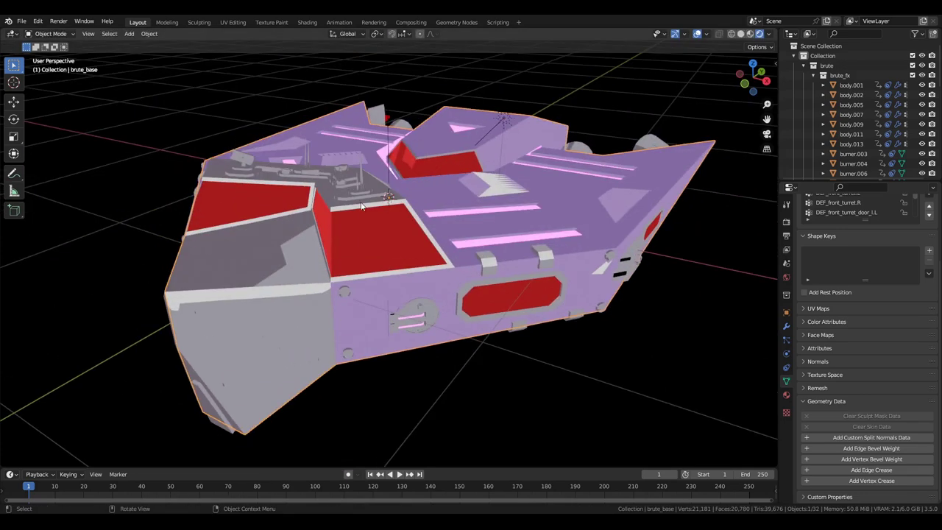
Step: Open the ship's brute_outer_detail object for mesh editing and set its Auto Smooth angle to 180°
click(344, 183)
key(KP_Decimal)
key(Tab)
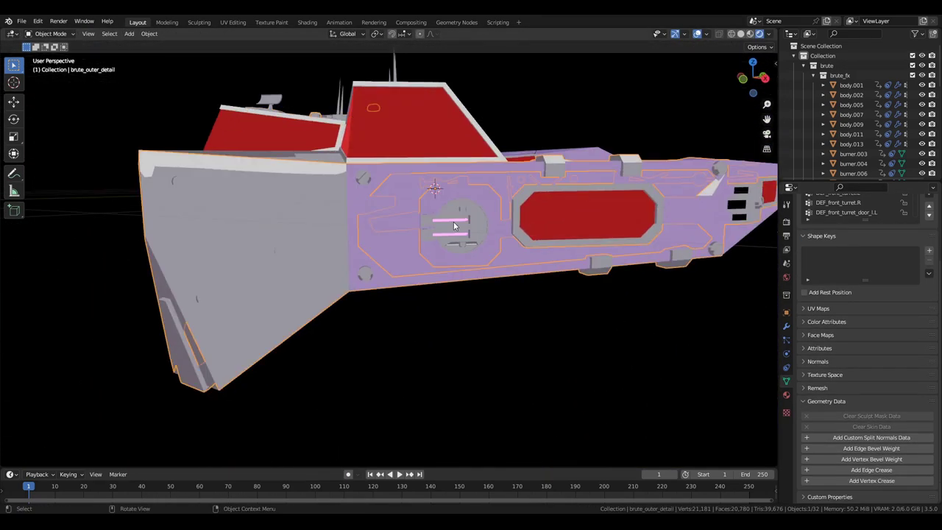
middle_drag(454, 226, 316, 306)
key(Tab)
key(Tab)
right_click(508, 292)
click(508, 292)
key(Tab)
scroll(316, 305, up, 4)
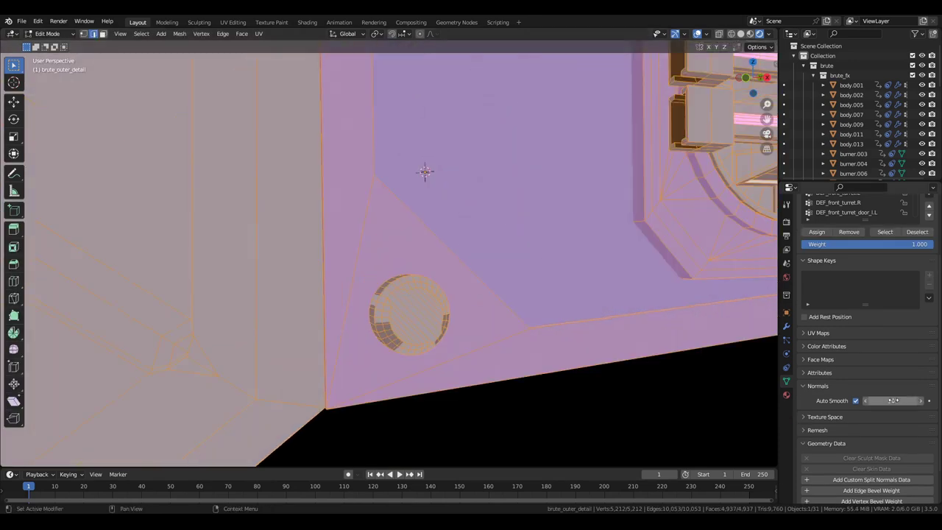
click(893, 400)
text(180)
key(Return)
Step: Select the edge loop around the flat face of the round bolt on the side hull and mark it sharp
key(alt+a)
scroll(401, 305, up, 5)
click(415, 206)
shift+click(331, 298)
scroll(377, 277, down, 3)
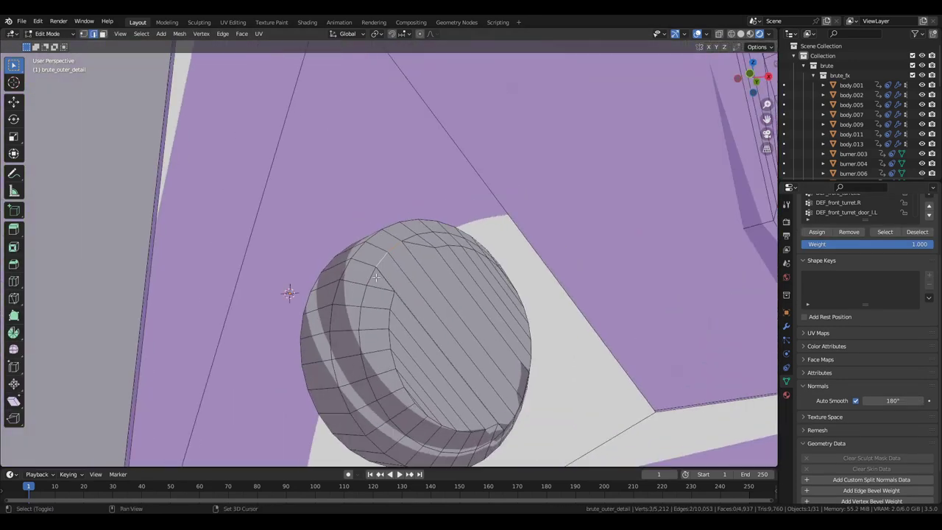
middle_drag(376, 277, 515, 345)
ctrl+click(566, 378)
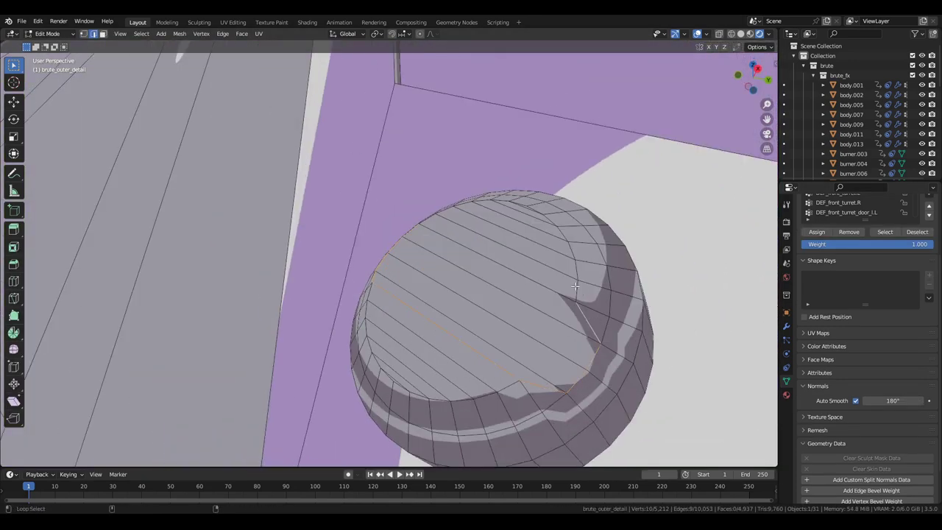
alt+shift+click(377, 358)
middle_drag(378, 358, 388, 392)
alt+shift+click(494, 245)
key(ctrl+e)
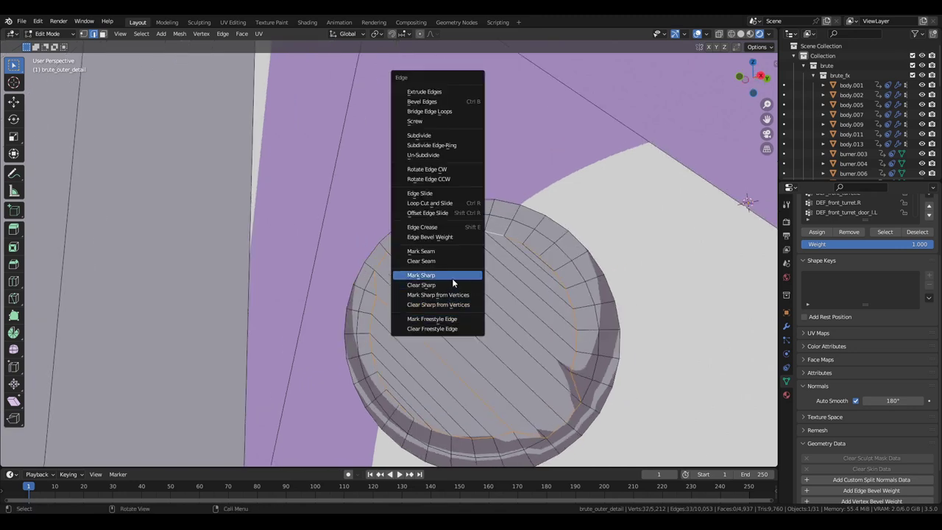
click(453, 280)
Step: Mark the remaining edges of the same round bolt sharp and check its shading in Object Mode
middle_drag(465, 298, 438, 237)
shift+click(542, 287)
key(ctrl+e)
click(546, 343)
shift+click(507, 249)
key(ctrl+e)
click(511, 254)
click(635, 309)
middle_drag(636, 310, 426, 302)
key(Tab)
Step: Mark the inset border edge loop of the side hull panel sharp
key(Tab)
scroll(361, 332, down, 8)
middle_drag(361, 332, 318, 357)
alt+click(288, 324)
key(ctrl+e)
click(290, 328)
middle_drag(294, 324, 336, 169)
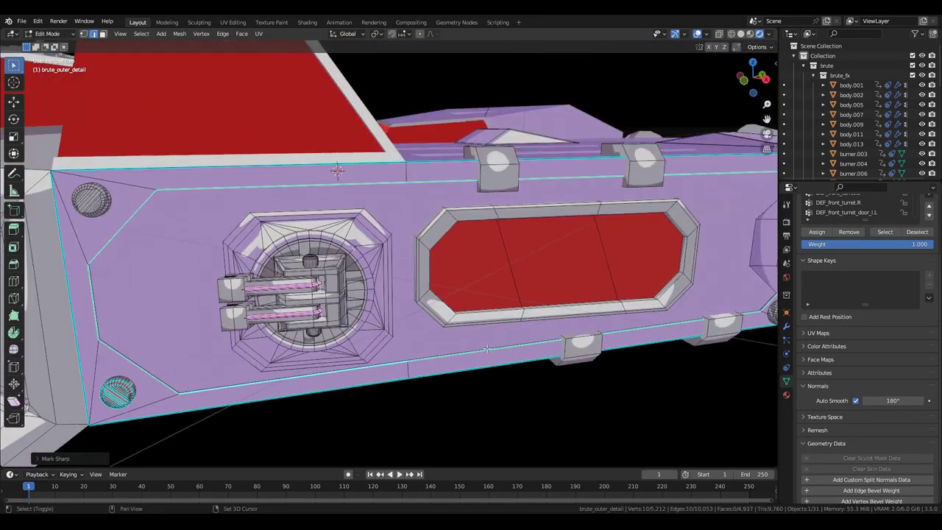
Step: Select the whole linked geometry of the four bracket clips along the side hull and mark their edges sharp
scroll(367, 192, up, 2)
click(435, 214)
middle_drag(441, 228, 497, 274)
key(ctrl+l)
key(ctrl+z)
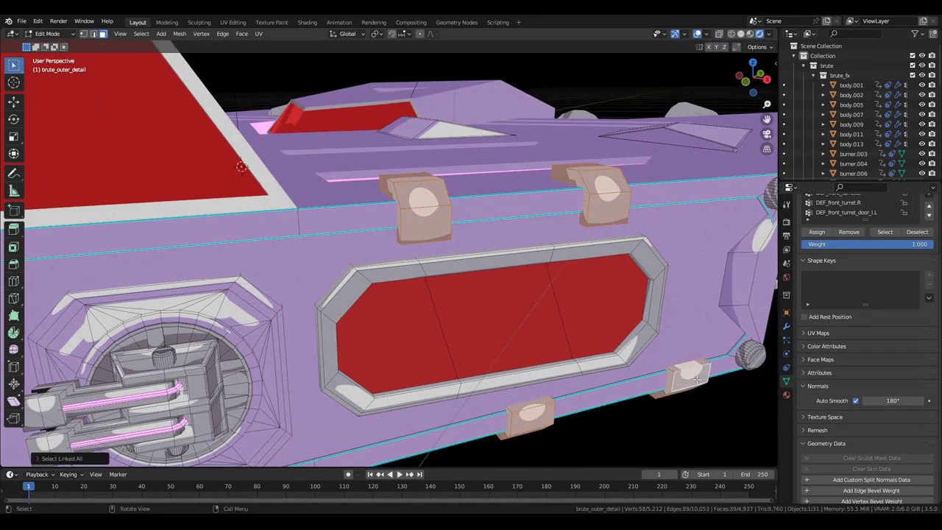
middle_drag(696, 378, 272, 168)
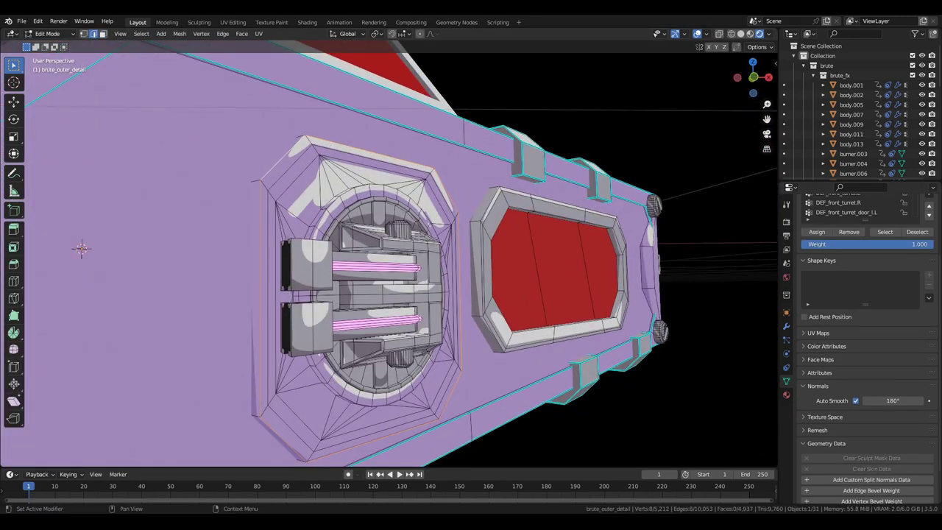
Step: Mark the outer and inner edge loops of the octagonal turret housing on the side hull sharp
alt+click(285, 169)
shift+middle_drag(290, 258, 335, 192)
key(3)
alt+click(344, 140)
key(2)
middle_drag(345, 140, 373, 177)
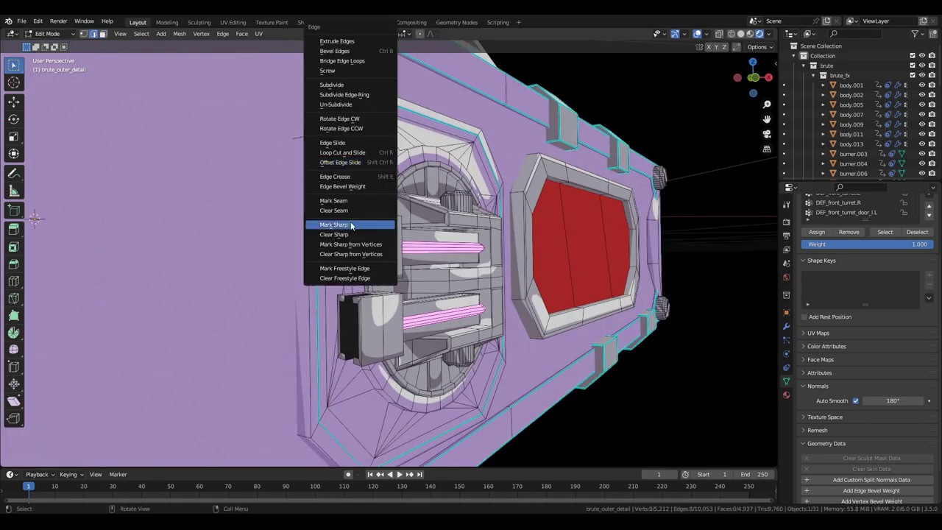
middle_drag(350, 221, 287, 250)
Step: Select an edge path on the side turret with shortest-path picking and mark it sharp
ctrl+click(501, 209)
middle_drag(492, 206, 423, 140)
ctrl+click(367, 353)
middle_drag(265, 306, 448, 292)
key(ctrl+e)
click(404, 325)
Step: Select the circular edge loops around the side turret's recess and repeat Mark Sharp on them
scroll(433, 252, up, 3)
mouse_move(433, 252)
middle_down()
mouse_move(368, 276)
mouse_move(427, 265)
middle_up()
alt+click(409, 275)
middle_drag(342, 272, 326, 301)
alt+click(326, 301)
scroll(377, 323, up, 4)
middle_drag(376, 323, 488, 248)
alt+shift+click(253, 295)
click(254, 294)
alt+click(382, 243)
middle_drag(383, 243, 479, 371)
alt+shift+click(360, 181)
key(shift+r)
key(shift+r)
Step: Mark the border edges of the turret's central mount block sharp by repeating the last operation
middle_drag(518, 292, 405, 261)
click(409, 257)
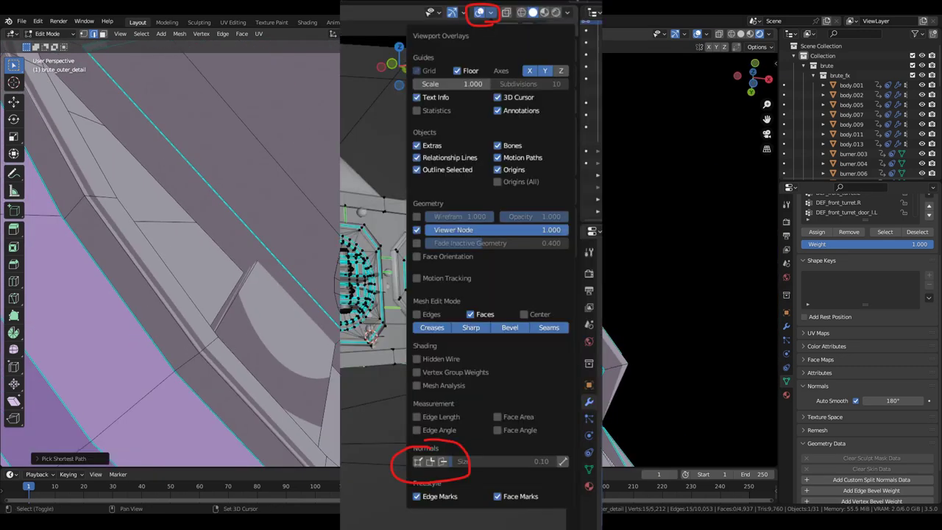
middle_drag(442, 250, 500, 294)
key(shift+r)
key(shift+r)
middle_drag(470, 264, 412, 294)
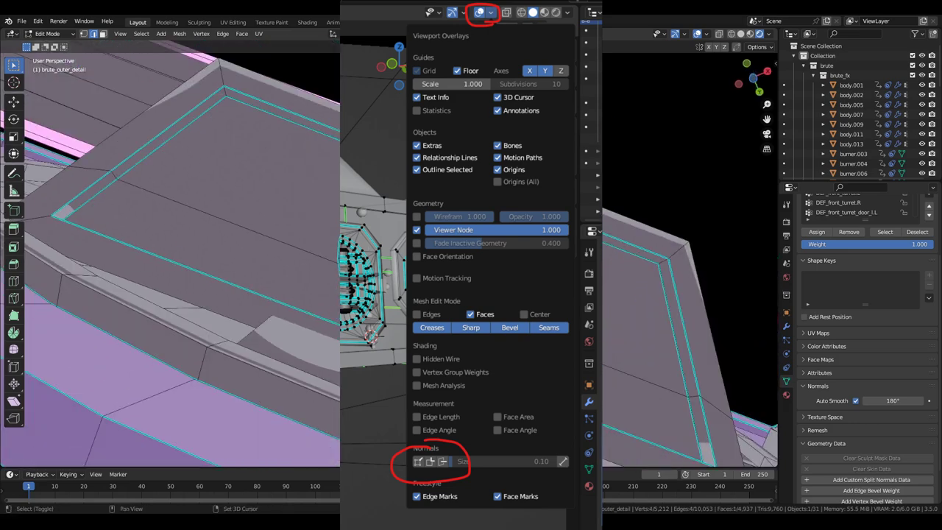
shift+click(386, 306)
right_click(407, 317)
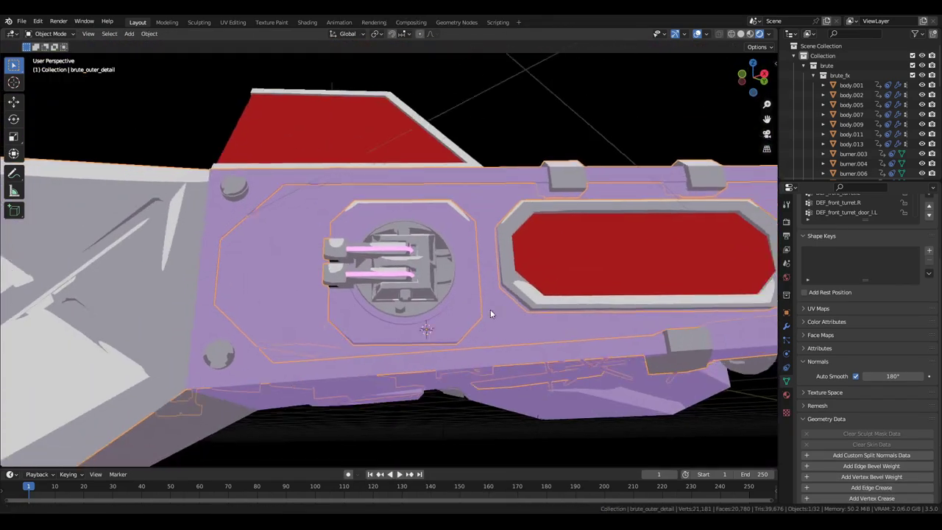
Step: Mark the edge loops of the octagonal side window frame sharp and check the shading in Object Mode
key(Tab)
scroll(490, 310, up, 3)
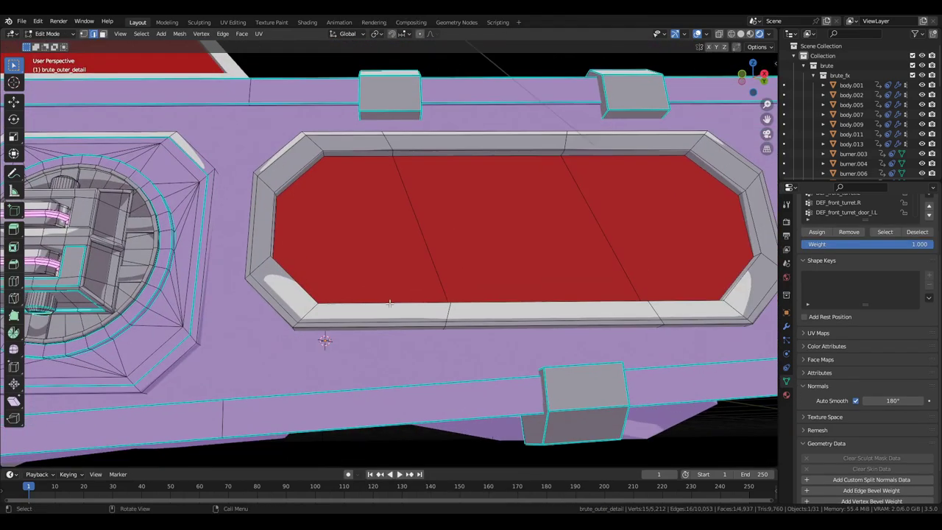
key(shift+r)
middle_drag(442, 294, 368, 236)
key(Tab)
key(Tab)
Step: Open brute_outer_detail's material slots and rotate the edge crossing the side window's red glass to shape its highlight
click(311, 208)
middle_drag(311, 208, 328, 234)
click(786, 395)
scroll(831, 294, up, 2)
click(829, 231)
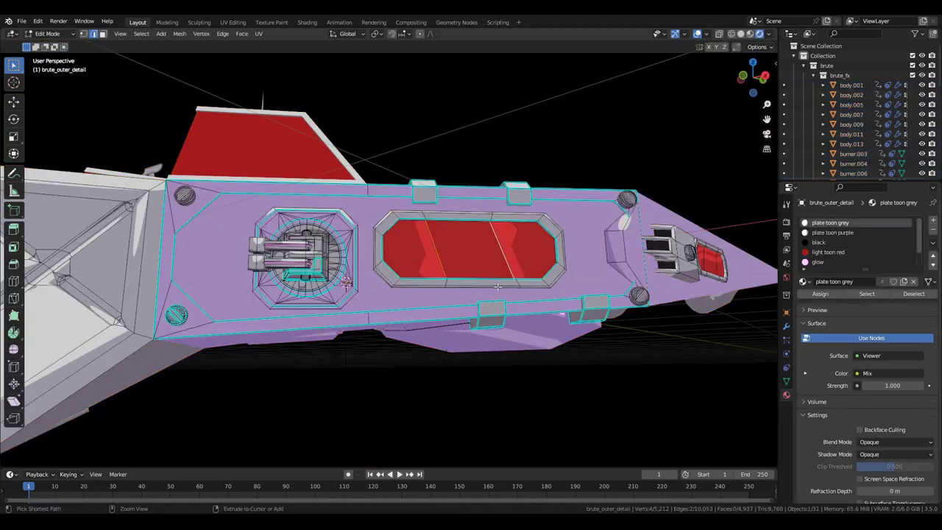
key(r)
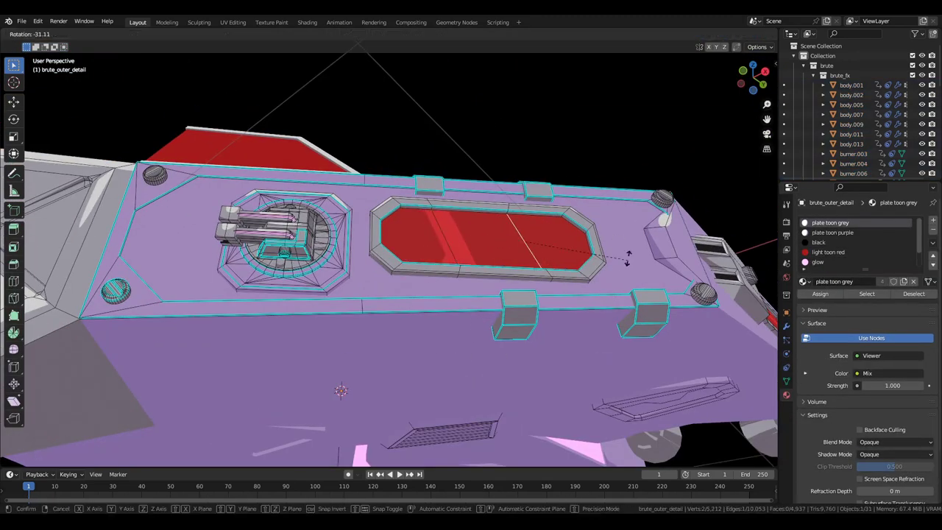
Step: Display vertex normals in the viewport overlays and rotate the window edge further to adjust the glass highlight
click(708, 35)
click(647, 399)
scroll(589, 309, up, 4)
middle_drag(588, 308, 642, 352)
key(r)
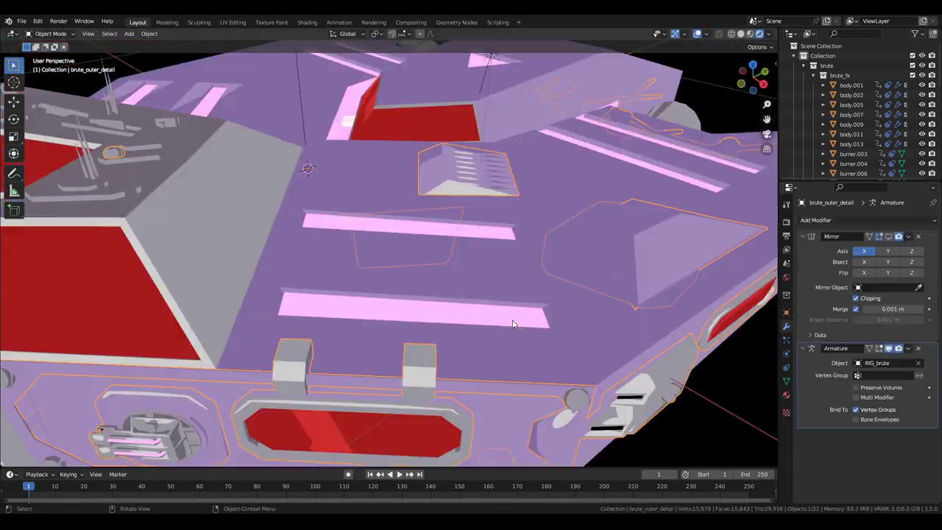
mouse_move(442, 308)
middle_down()
mouse_move(378, 345)
mouse_move(522, 283)
mouse_move(440, 306)
middle_up()
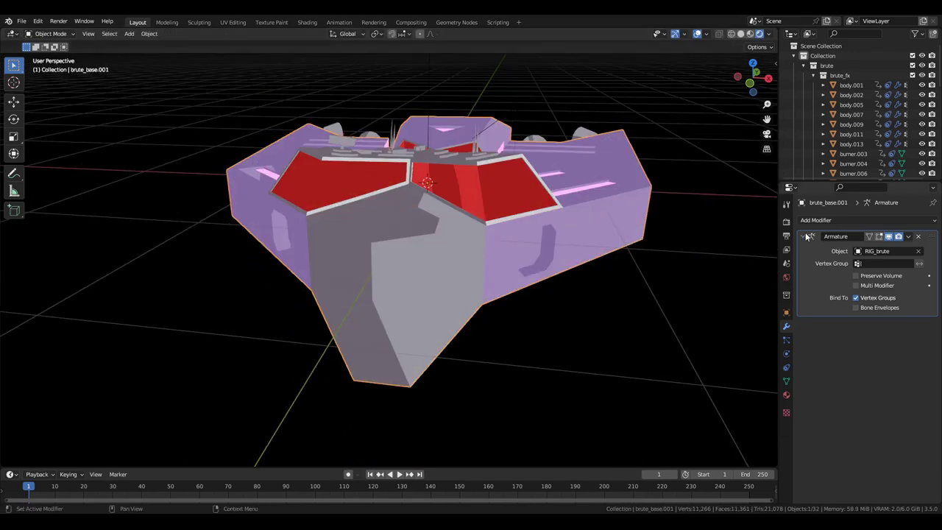
Step: Add a Subdivision modifier to the brute_base.001 copy, compare it beside the original and clear its location
click(868, 220)
click(765, 397)
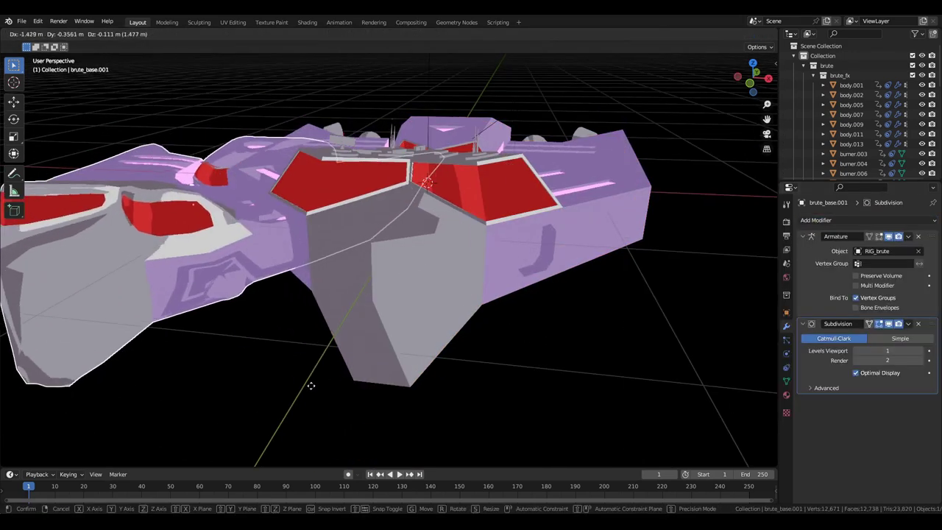
middle_drag(309, 385, 388, 353)
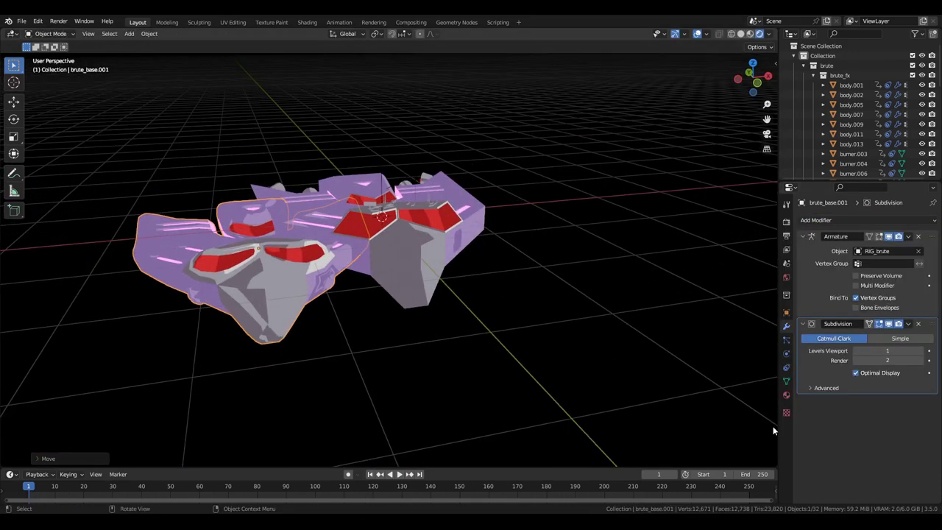
click(786, 380)
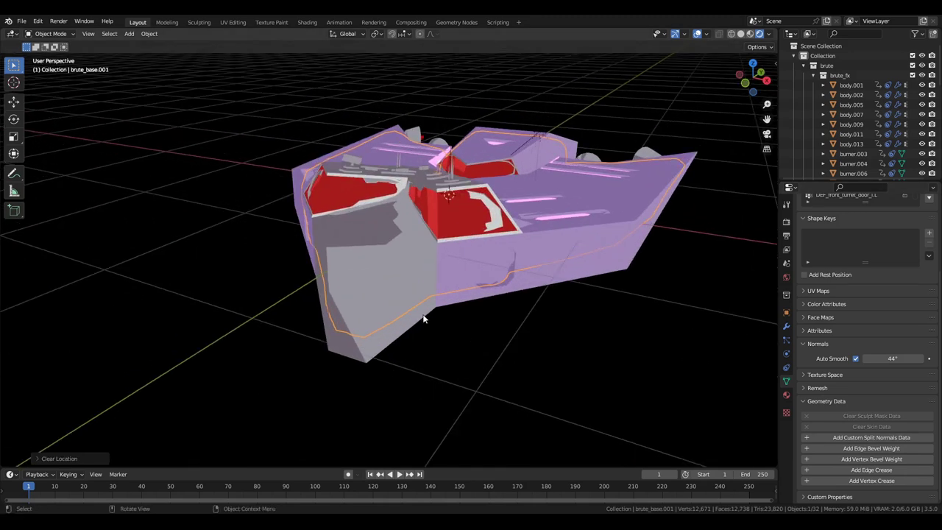
Step: Add a Data Transfer modifier to brute_base and pick brute_base.001 as its source object
click(786, 326)
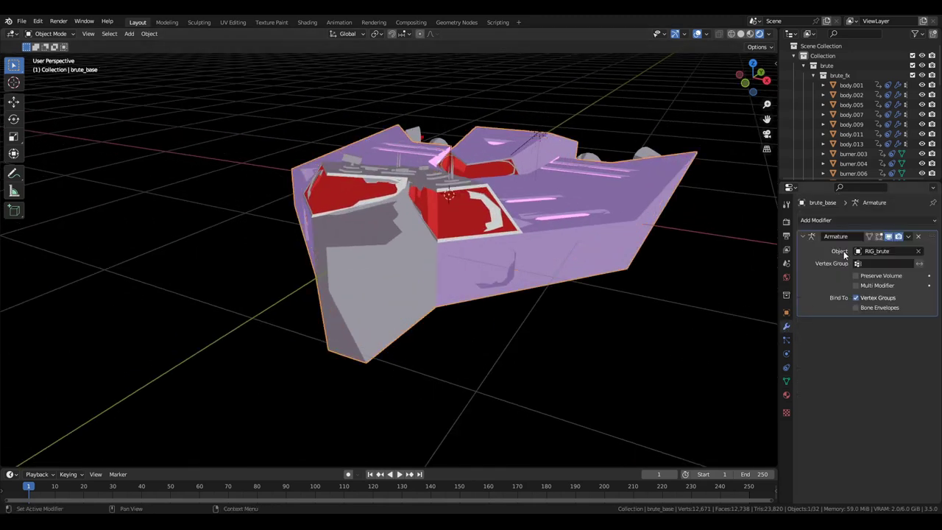
click(854, 220)
click(658, 248)
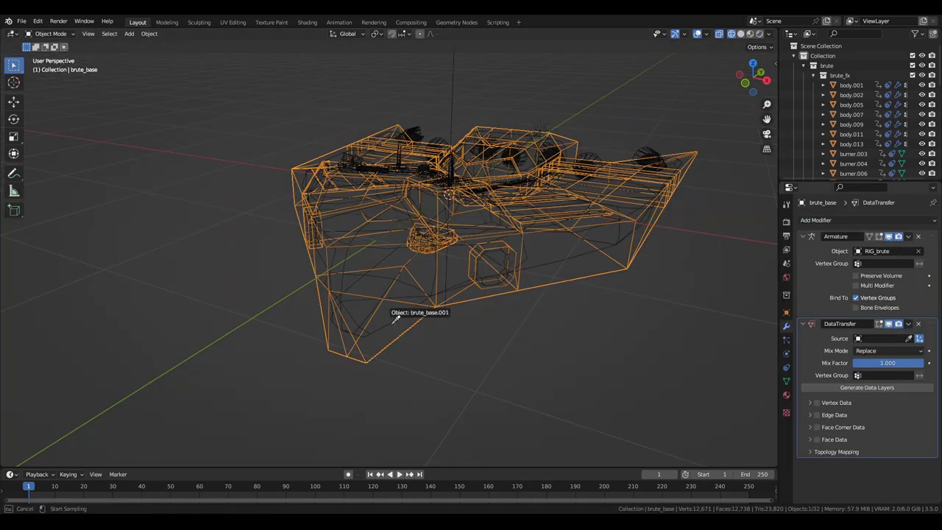
click(395, 320)
scroll(397, 320, up, 2)
key(shift+z)
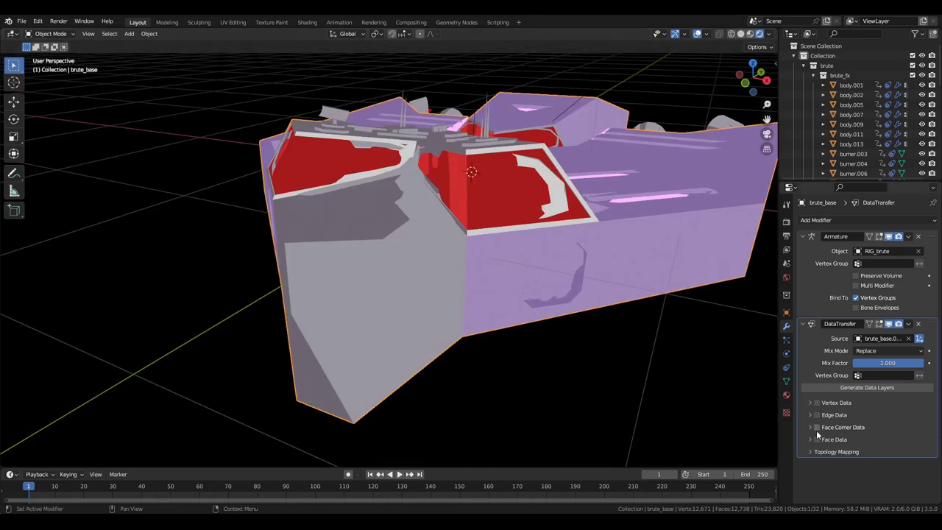
Step: Enable face corner transfer of custom normals on brute_base and limit it with the "normals mask" vertex group
click(841, 442)
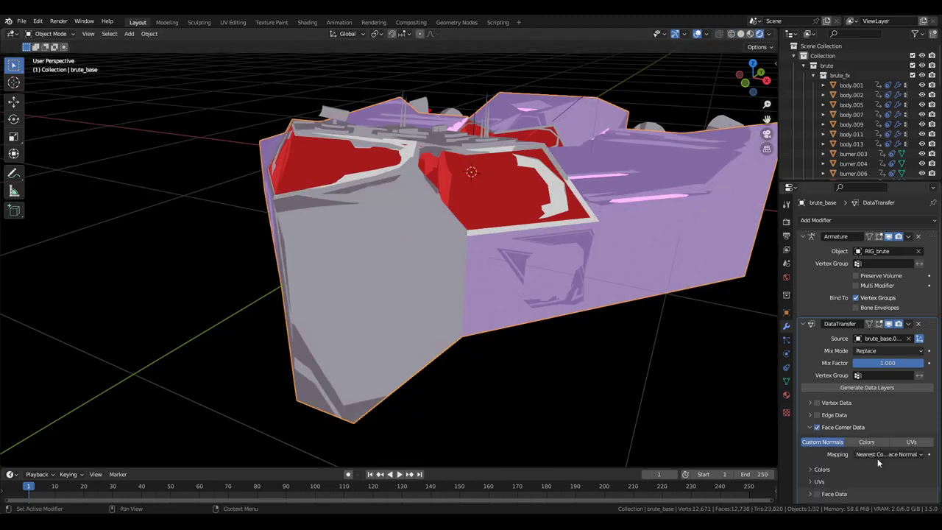
click(868, 390)
key(g)
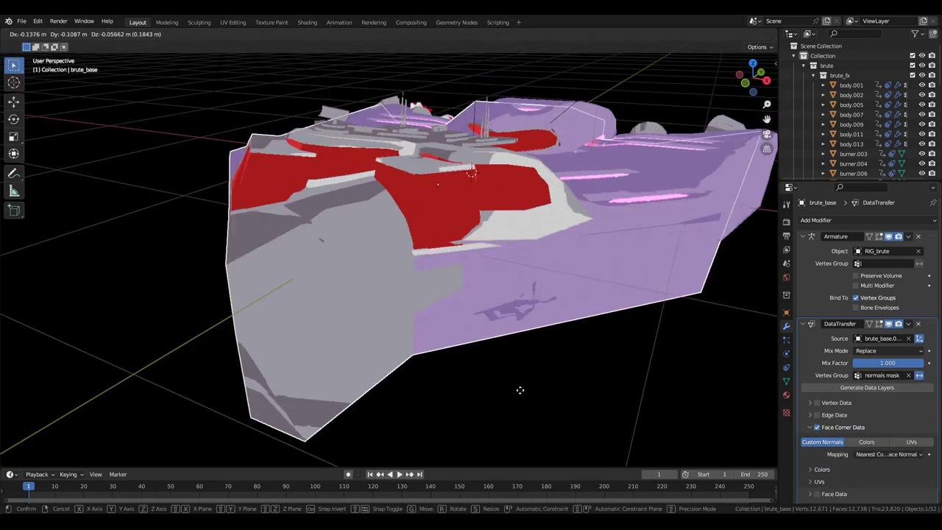
key(Escape)
Step: Examine brute_base's vertex normals and mesh data in Edit Mode
key(Tab)
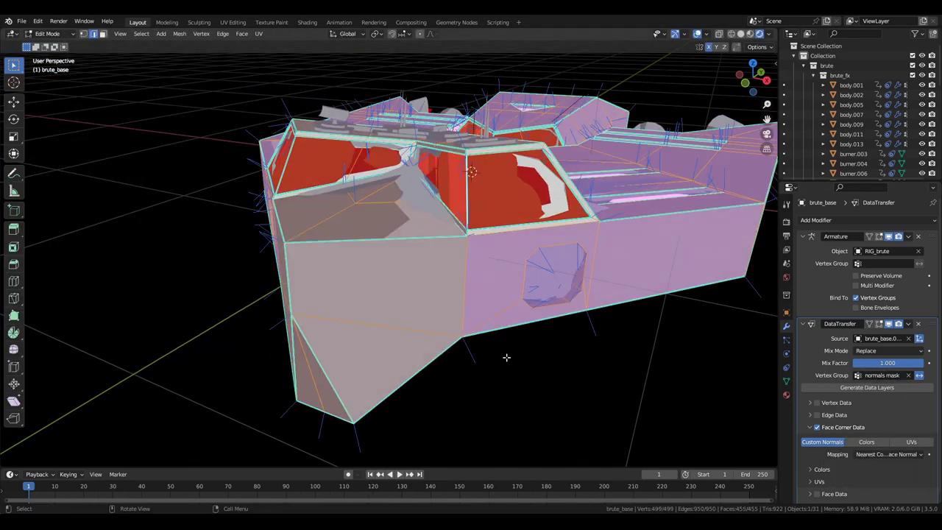
click(786, 381)
click(430, 290)
mouse_move(434, 294)
middle_down()
mouse_move(567, 330)
mouse_move(504, 332)
middle_up()
key(Tab)
key(Tab)
Step: Set the Data Transfer modifier's face corner mapping on brute_base to Projected Face Interpolated
click(786, 328)
scroll(824, 419, down, 1)
key(ctrl+Tab)
click(867, 445)
click(807, 391)
middle_drag(502, 325, 516, 330)
Step: Hide the subdivided brute_base.001 copy
click(524, 252)
key(h)
scroll(525, 251, down, 2)
Step: Select the sun light above the ship and rotate it freely to relight the transferred normals
key(a)
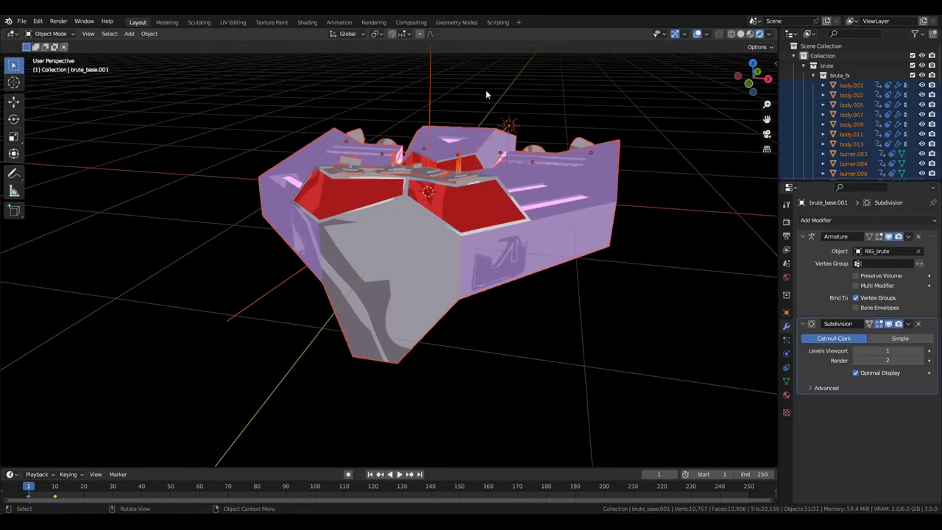
click(509, 124)
key(r)
key(r)
click(574, 258)
Step: Try the Topology mapping for the custom normals transferred to brute_base
click(438, 294)
click(846, 389)
click(887, 454)
click(858, 442)
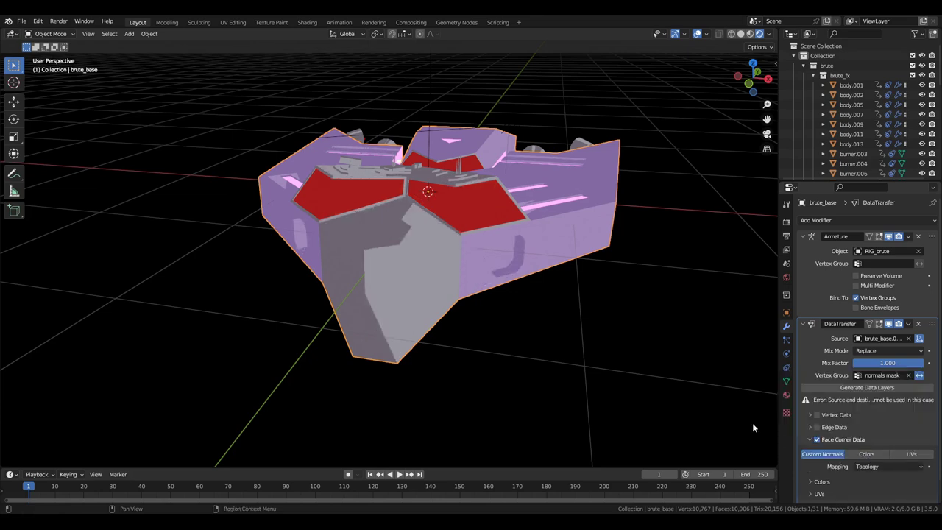
Step: Try the Nearest Corner of Nearest Face mapping and settle on Projected Face Interpolated for brute_base's custom normals
click(881, 445)
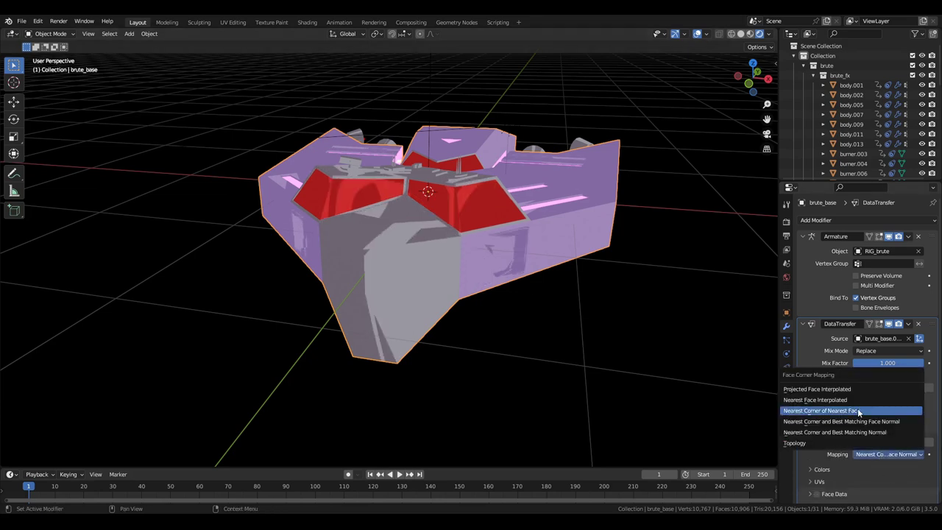
click(858, 410)
click(851, 390)
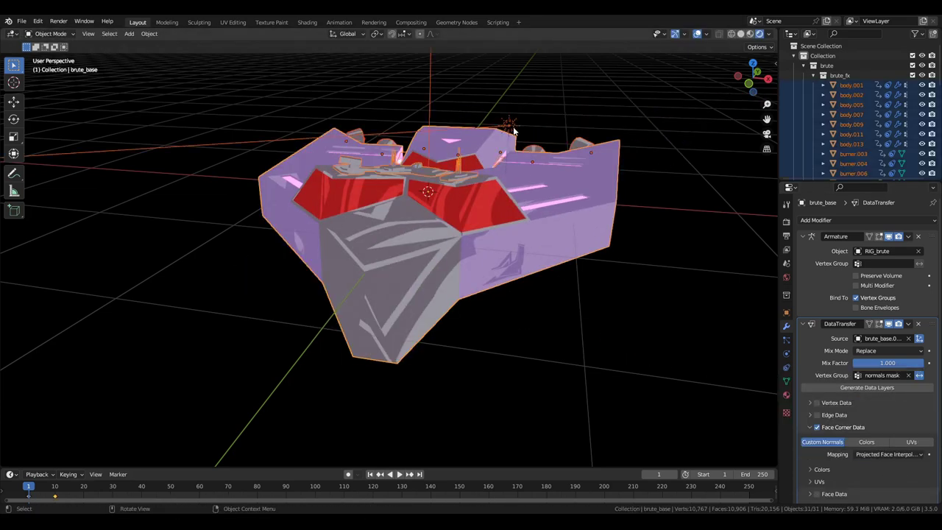
Step: Assign the faces of the octagonal recess in the hull's side to brute_base's normals mask vertex group with weight 1.000
click(865, 453)
click(846, 411)
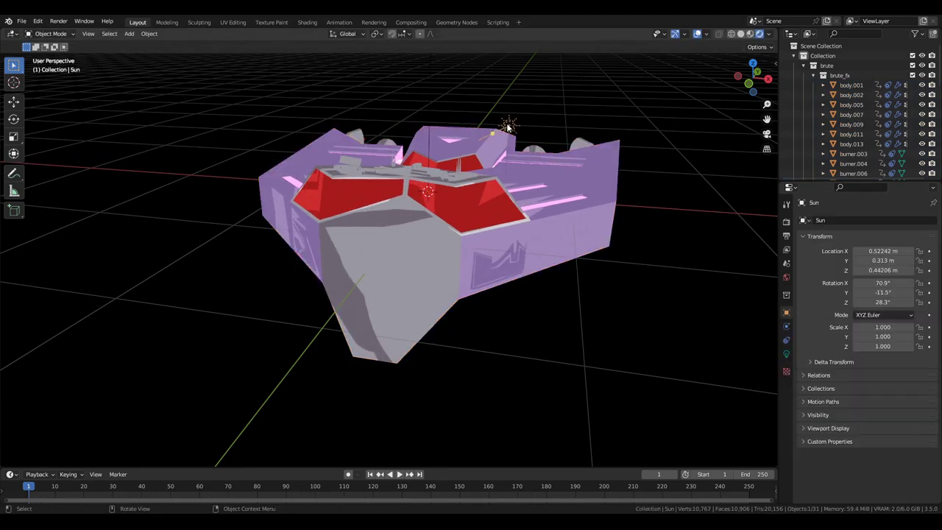
middle_drag(564, 301, 588, 294)
scroll(588, 294, up, 4)
key(Tab)
key(Tab)
key(ctrl+Tab)
click(573, 287)
key(Tab)
alt+click(590, 320)
shift+click(581, 304)
click(787, 381)
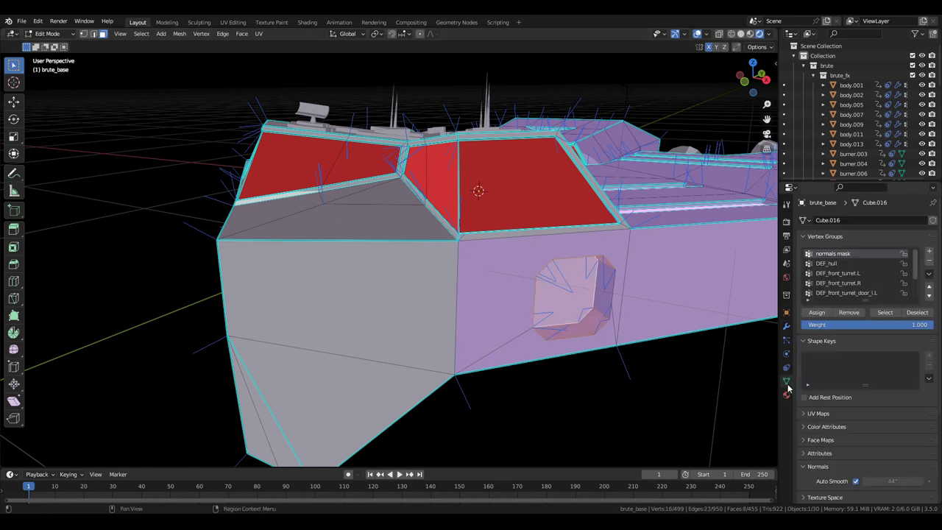
click(825, 316)
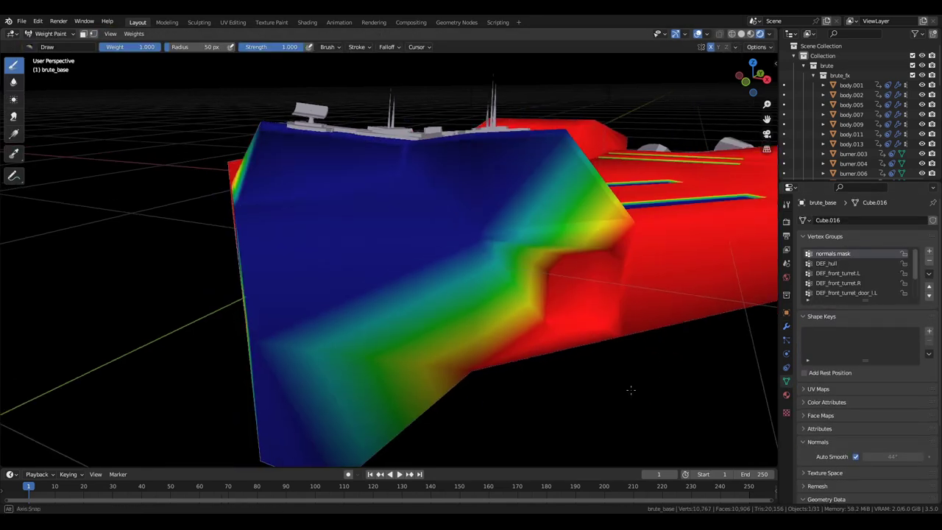
Step: Return to Object Mode and rotate the Sun light freely to check the hull's shading with the updated normals mask
click(787, 325)
key(ctrl+Tab)
middle_drag(688, 372, 489, 239)
click(554, 252)
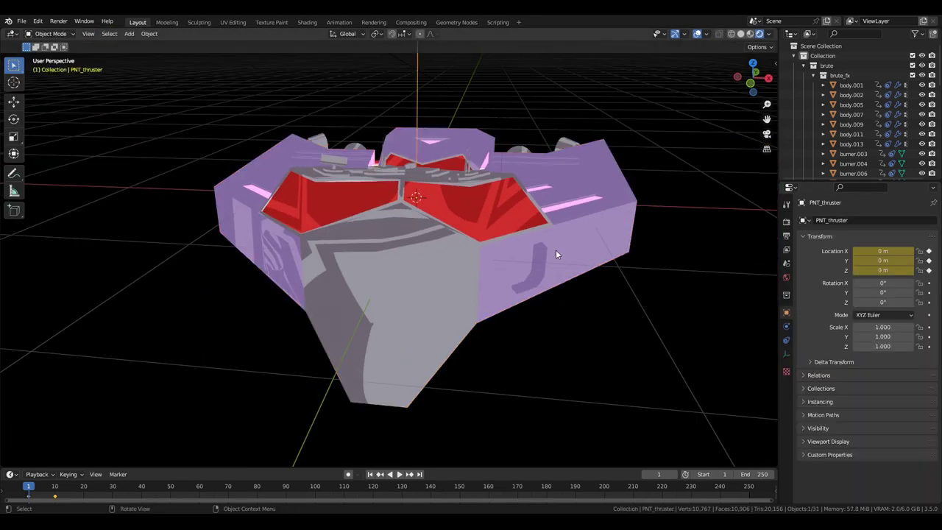
middle_drag(557, 254, 512, 246)
click(545, 122)
middle_drag(556, 147, 610, 158)
key(r)
key(r)
click(550, 298)
middle_drag(552, 300, 535, 288)
key(r)
key(r)
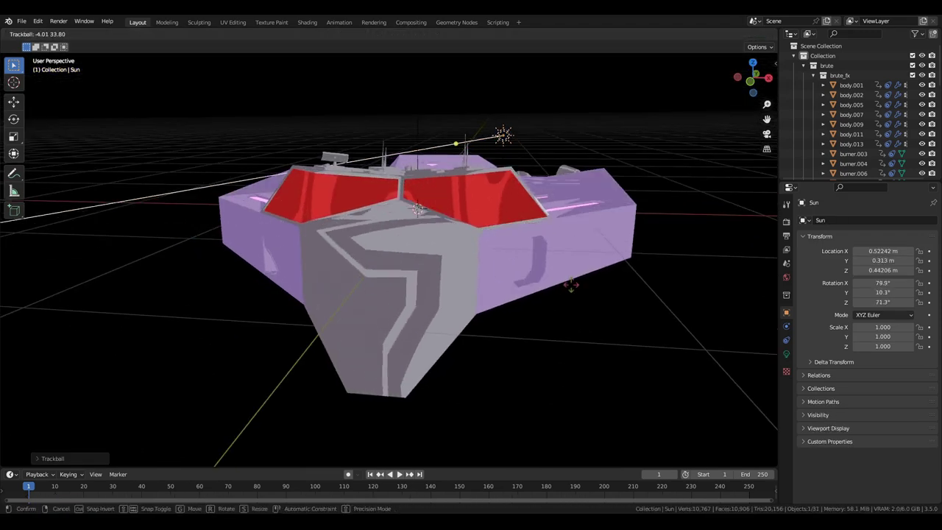
click(480, 298)
Step: Apply the DataTransfer modifier on brute_base, keeping its Armature modifier
click(482, 294)
click(803, 324)
key(ctrl+a)
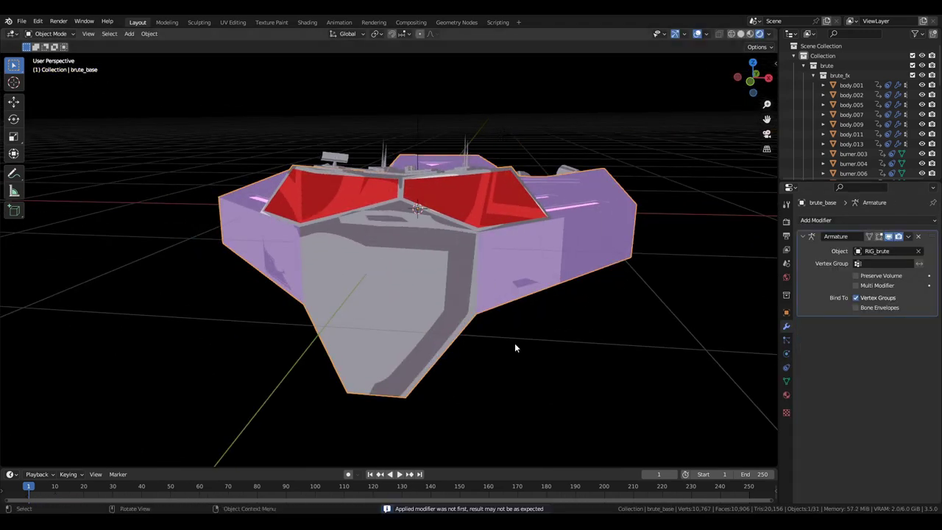
Step: Reveal the hidden subdivided brute_base.001 copy in solid shading and delete it, with the viewport back in Rendered mode
key(z)
click(437, 334)
key(z)
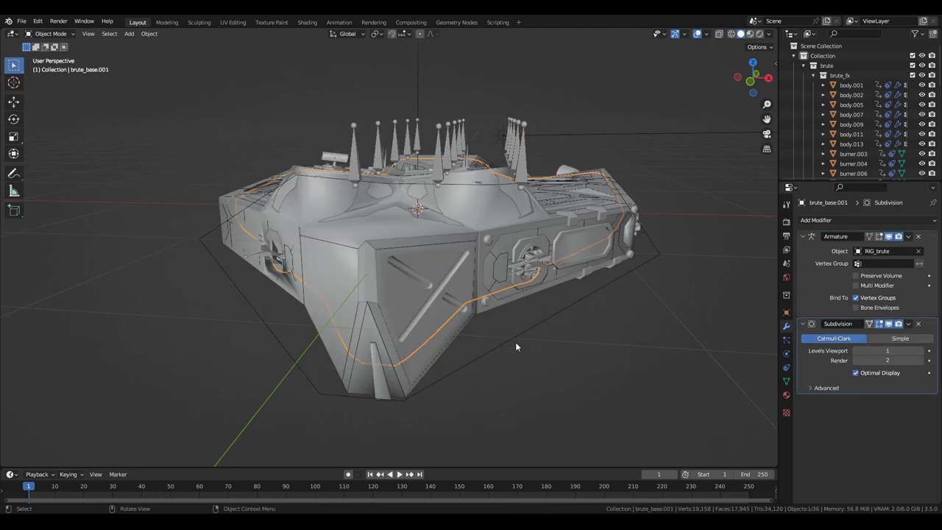
key(h)
click(589, 258)
click(922, 135)
click(858, 135)
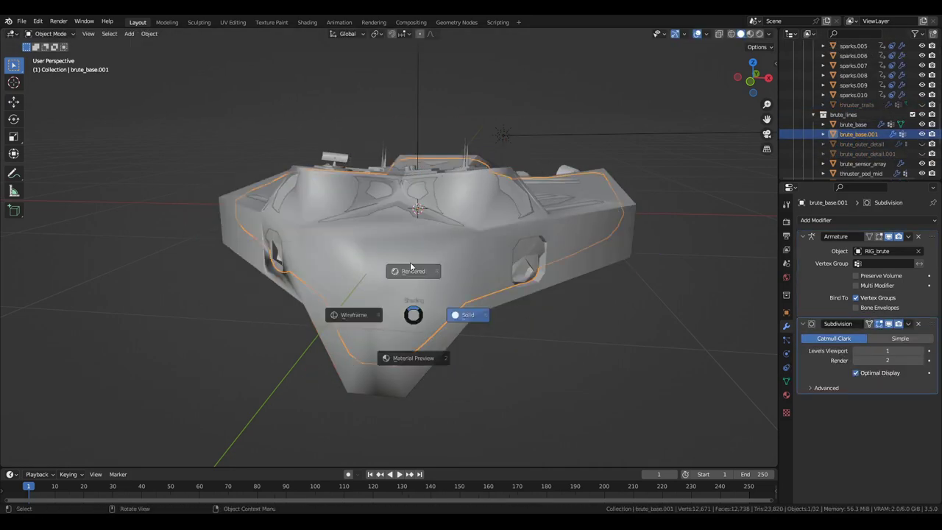
key(z)
key(g)
click(225, 247)
key(x)
click(273, 374)
Step: Rotate the Sun light freely to relight brute_base with its applied custom normals
click(389, 331)
key(r)
key(r)
right_click(441, 328)
click(506, 131)
key(r)
key(r)
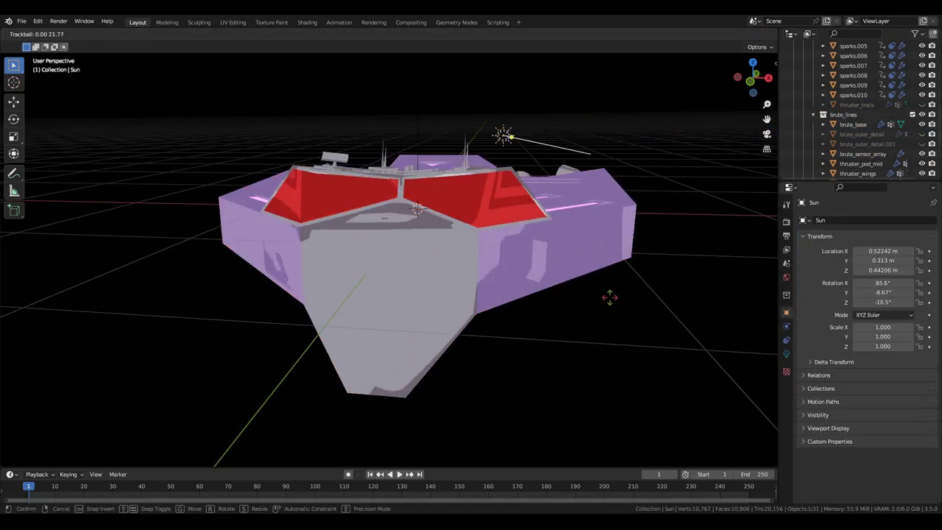
click(614, 312)
Step: Show the hidden brute_outer_detail and brute_outer_detail.001 objects and select brute_outer_detail.001
middle_drag(599, 331, 626, 335)
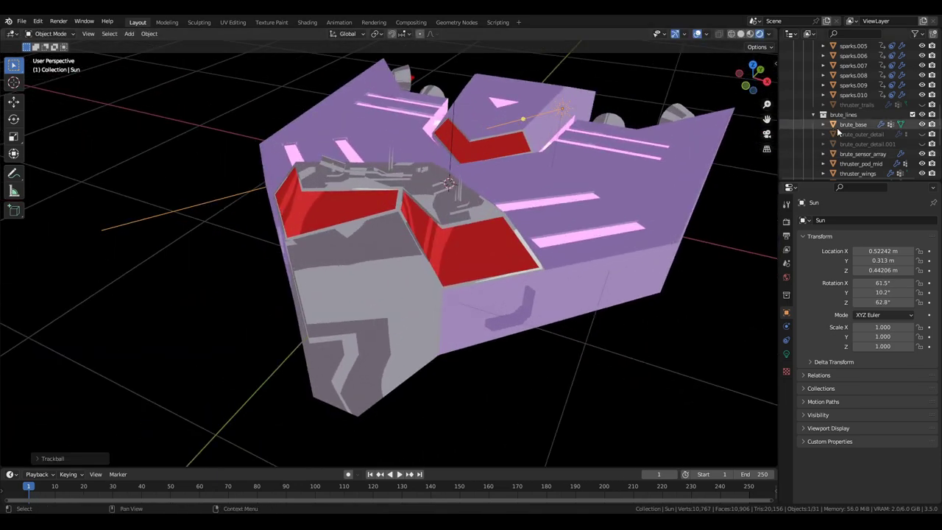
click(922, 134)
click(922, 144)
click(874, 145)
Step: Edit the brute_outer_detail.001 mesh and move one vertex of its panel lines on the upper deck
middle_drag(552, 276, 481, 221)
scroll(508, 272, up, 4)
key(Tab)
middle_drag(507, 272, 515, 361)
scroll(514, 309, up, 3)
middle_drag(515, 308, 500, 243)
click(426, 191)
key(g)
click(434, 195)
scroll(441, 198, up, 3)
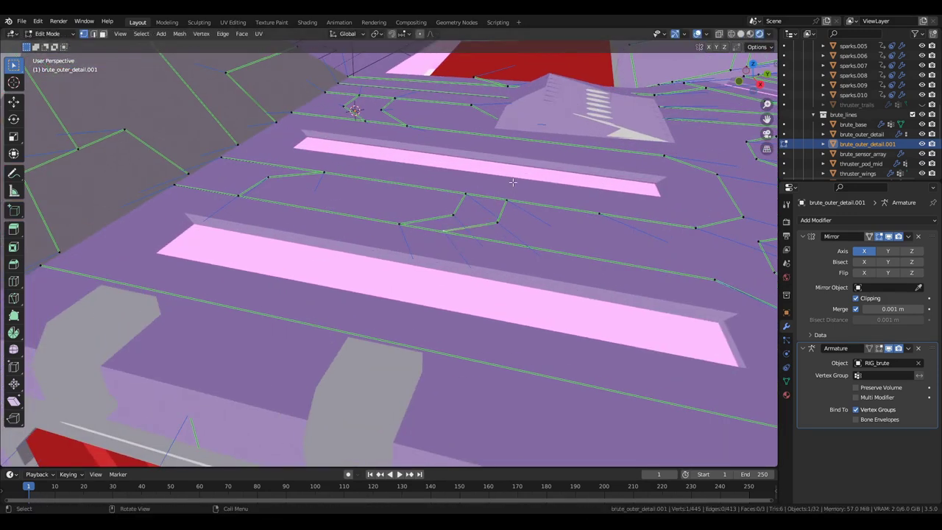
key(g)
scroll(509, 190, down, 2)
Step: Add a plane to the brute_outer_detail.001 mesh, shift it vertically and delete only its face, keeping the edges
key(shift+a)
click(461, 258)
key(g)
key(z)
click(500, 176)
key(g)
key(z)
click(541, 338)
key(x)
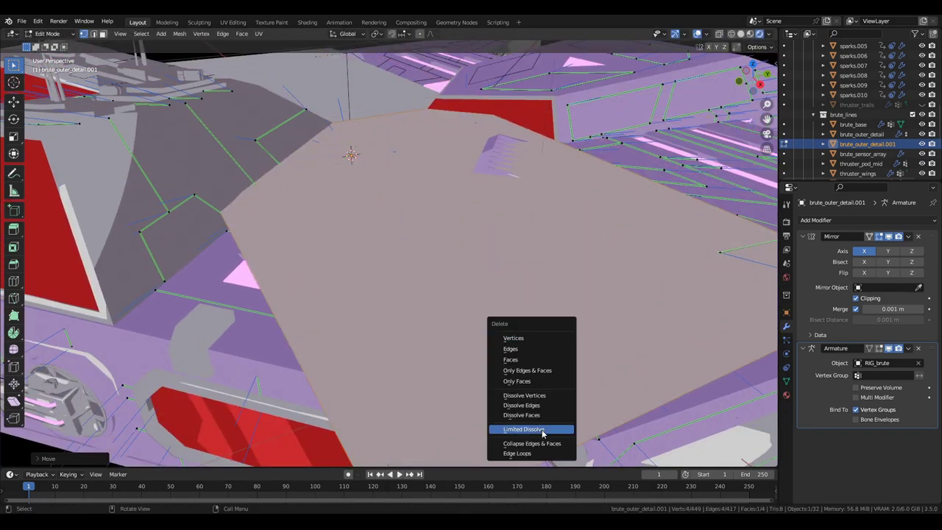
click(542, 436)
Step: Scale down the remaining square edge loop and move it over the ship's deck
scroll(542, 435, down, 3)
scroll(620, 334, down, 2)
key(s)
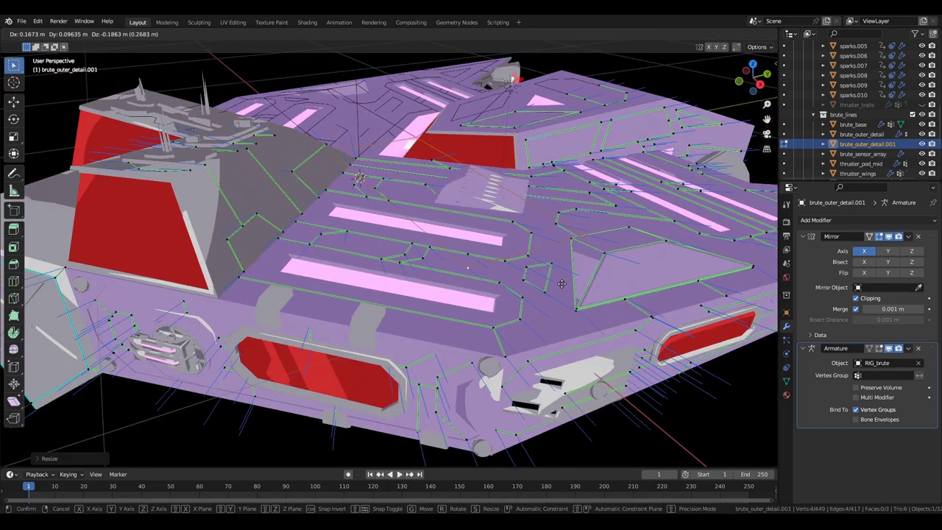
middle_drag(561, 284, 591, 280)
scroll(565, 324, up, 3)
Step: Mark the square loop's edges as Freestyle edges and reposition the loop above the rear cockpit window
key(ctrl+e)
click(563, 353)
key(g)
click(555, 294)
key(r)
key(r)
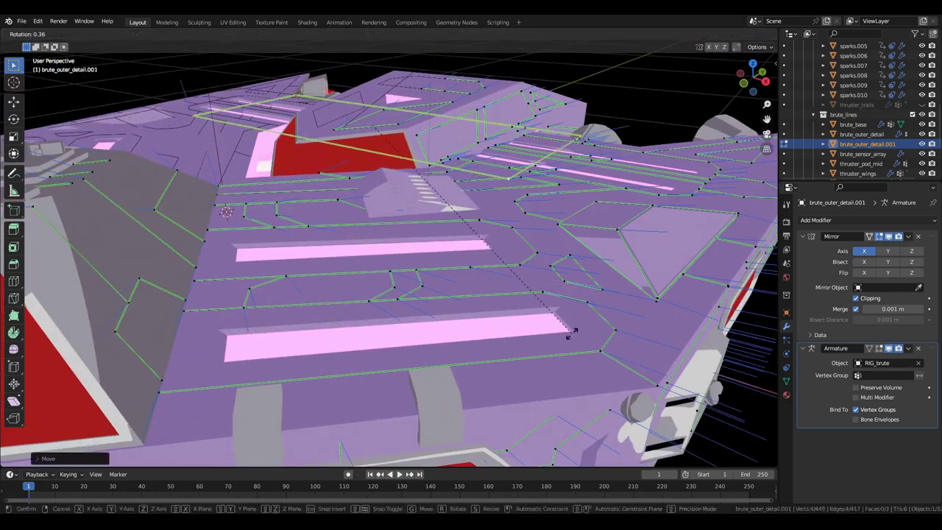
right_click(561, 329)
Step: Add a camera, switch to the camera view and move the camera along its local Z axis to frame the ship
middle_drag(561, 329, 515, 323)
scroll(515, 323, down, 6)
key(Tab)
key(shift+a)
click(456, 308)
key(KP_0)
key(g)
key(z)
key(z)
click(498, 415)
scroll(482, 338, up, 4)
Step: With snapping enabled, extrude a three-edge line from a panel-line vertex beside the canopy in brute_outer_detail.001 and mark it as a Freestyle edge
click(477, 258)
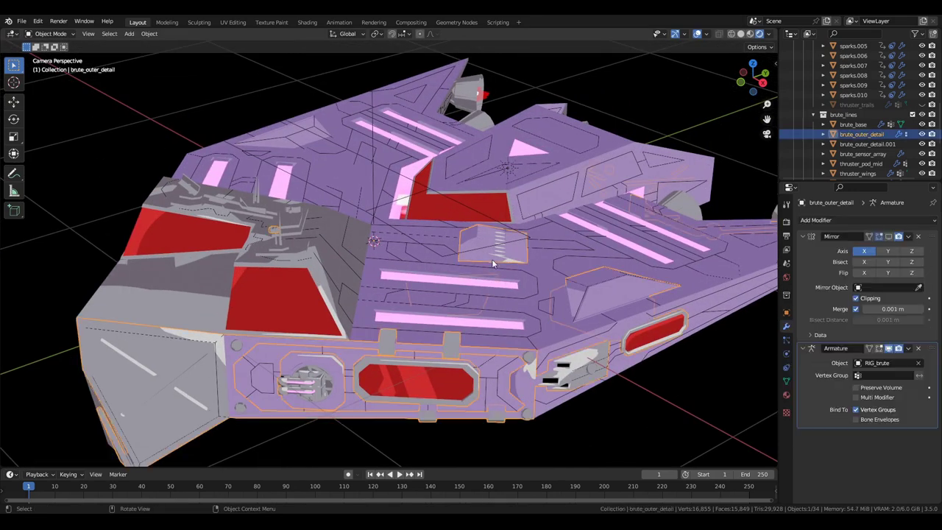
click(463, 303)
key(Tab)
scroll(389, 254, up, 4)
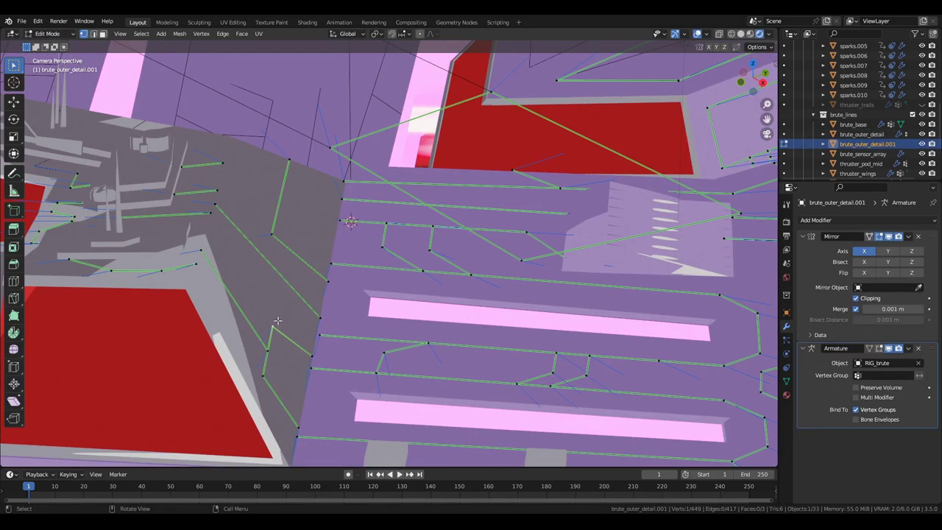
click(404, 33)
key(e)
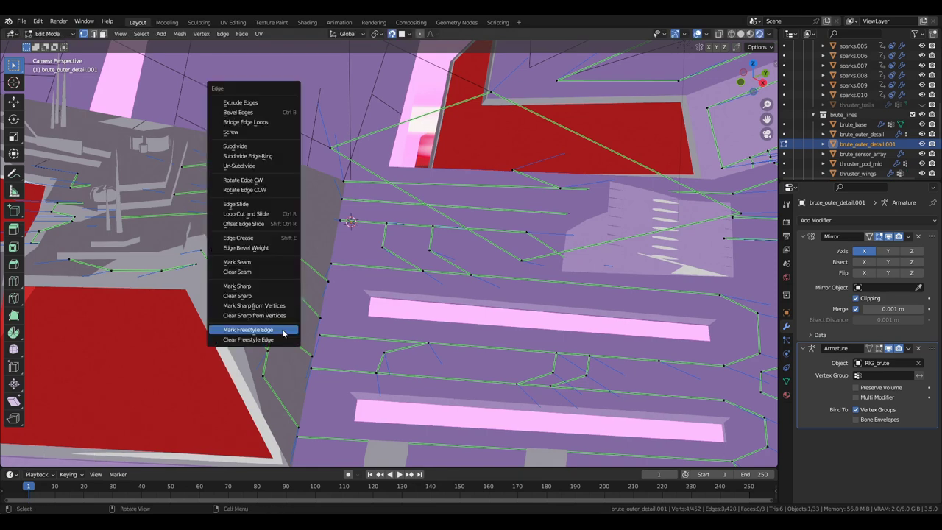
key(Tab)
Step: Add a blank Grease Pencil object and give it a Line Art modifier
key(shift+a)
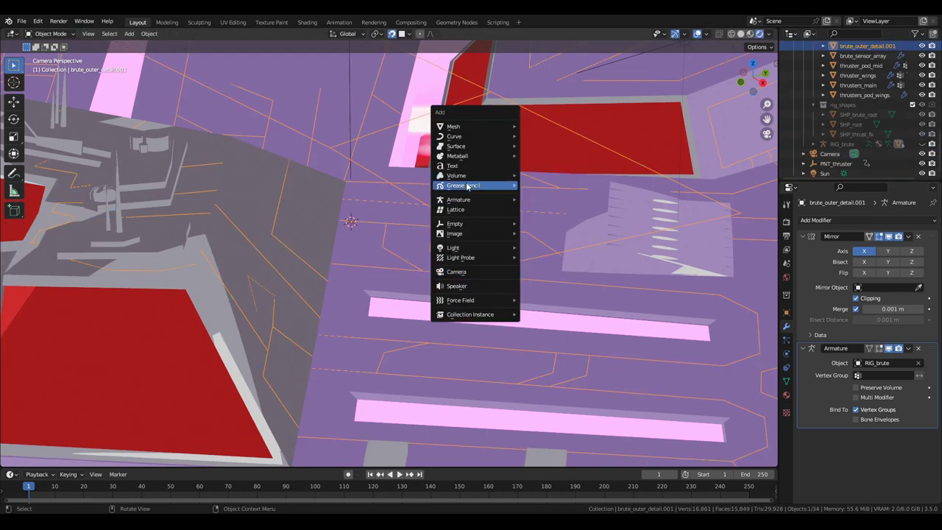
click(564, 189)
click(814, 220)
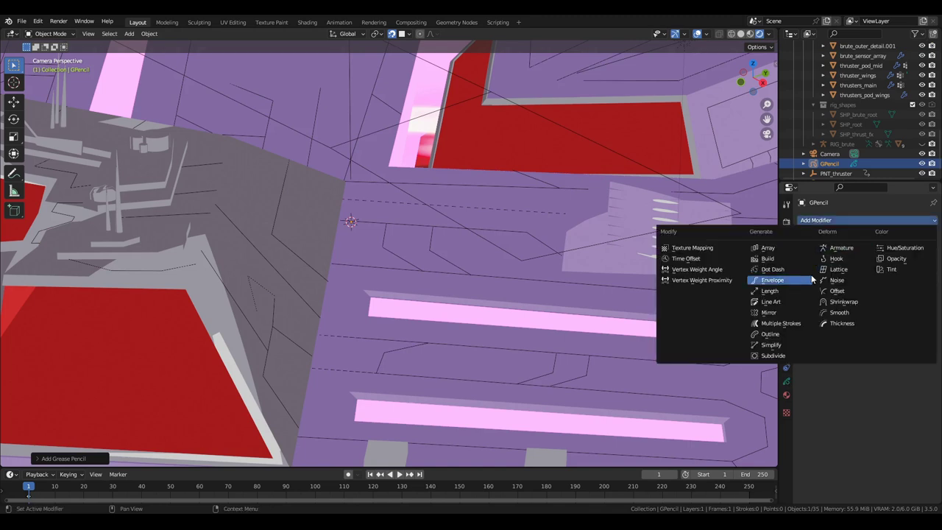
click(780, 300)
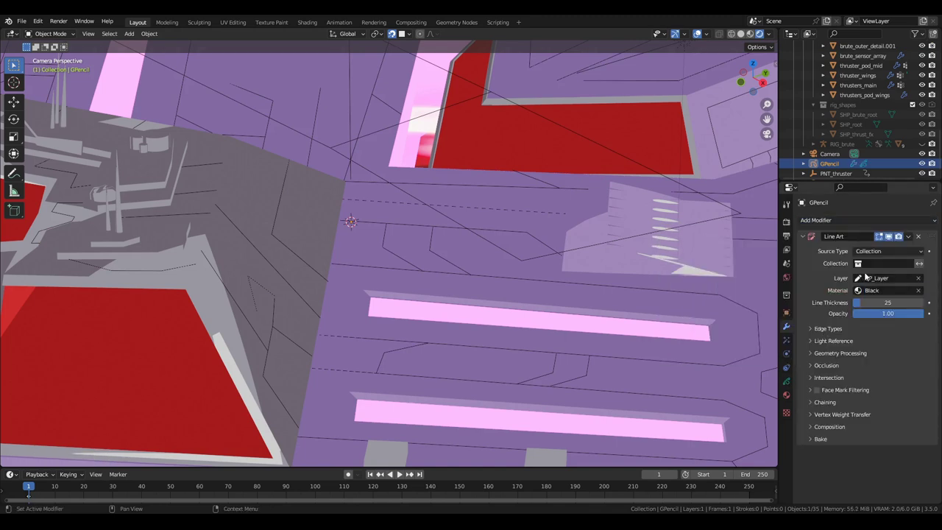
Step: Assign the ship's collection as the Line Art source and lower the line thickness
click(868, 263)
click(864, 301)
drag(887, 302, 879, 302)
Step: Move a vertex of the extruded line beside the canopy in brute_outer_detail.001
click(262, 290)
key(Tab)
key(g)
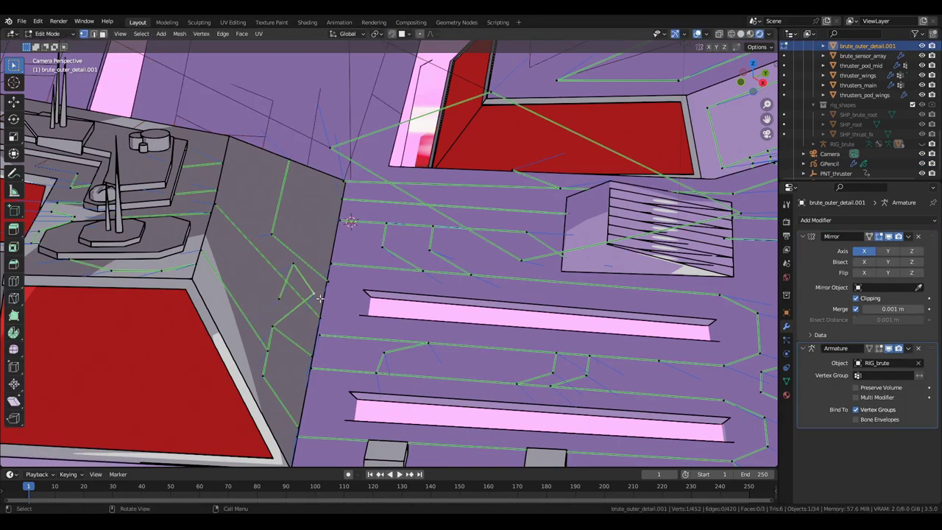
key(Tab)
scroll(380, 331, down, 4)
key(Tab)
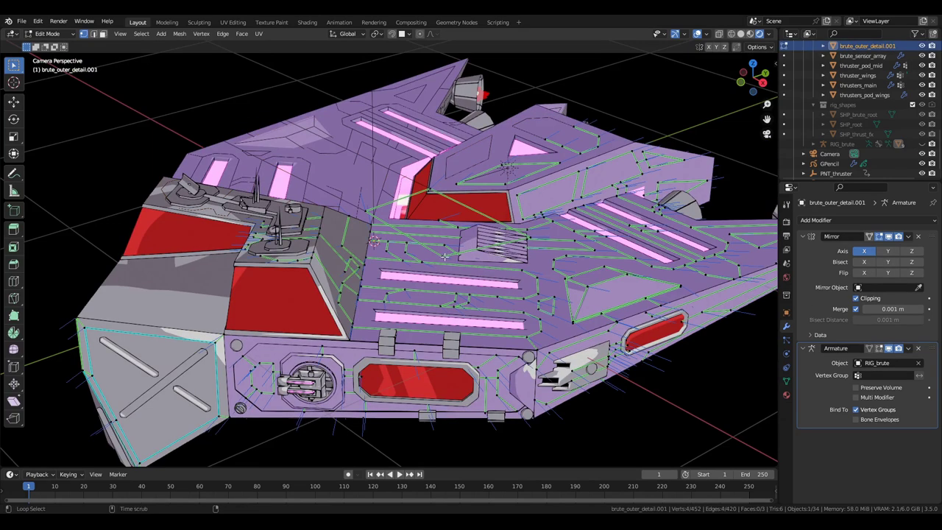
Step: Move the square edge loop off the deck to the front of the ship, shifting it along the X axis
key(g)
click(425, 204)
key(x)
click(424, 204)
key(g)
click(261, 315)
key(Tab)
Step: Examine the Line Art outlines on the ship's hull, canopy and side panels from the camera view and nearby angles
shift+middle_drag(262, 316, 280, 302)
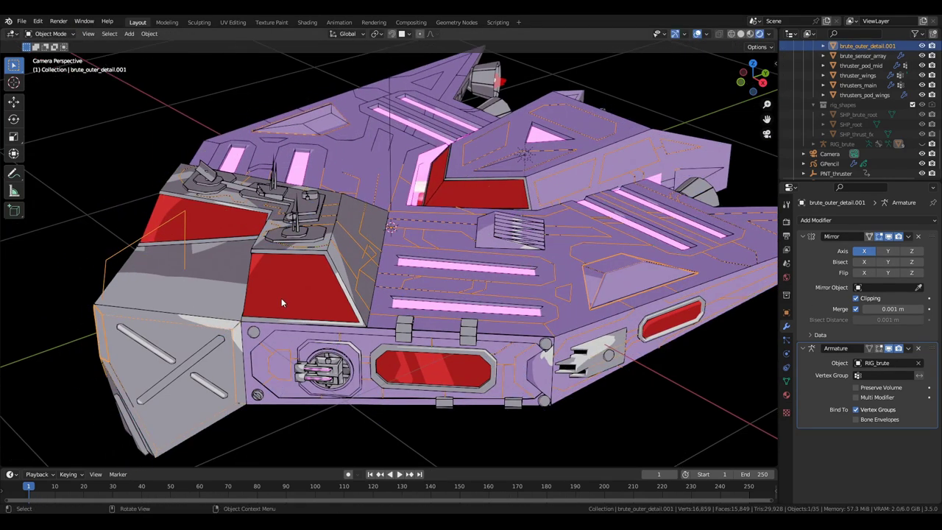
scroll(442, 356, down, 2)
click(538, 364)
middle_drag(538, 364, 515, 432)
key(KP_0)
scroll(546, 395, up, 4)
scroll(546, 394, down, 1)
shift+middle_drag(618, 360, 464, 361)
shift+middle_drag(136, 346, 271, 287)
shift+middle_drag(536, 360, 418, 344)
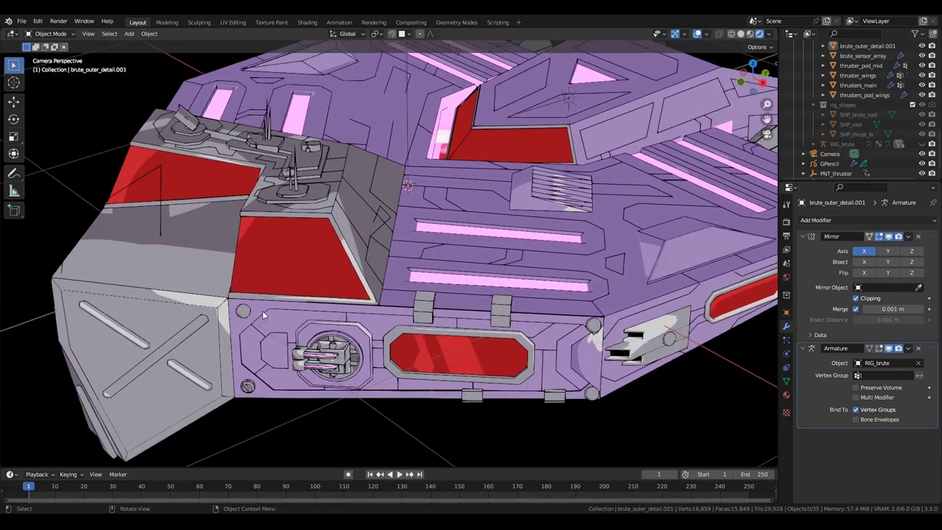
middle_drag(251, 340, 459, 361)
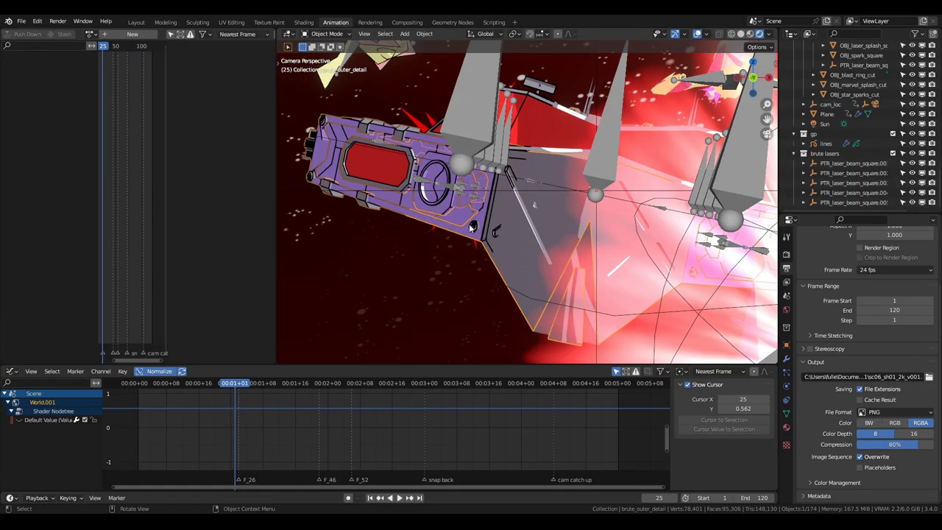
Step: Inspect the lines Grease Pencil object and the brute ship's outlines in the battle shot at frame 25
click(471, 228)
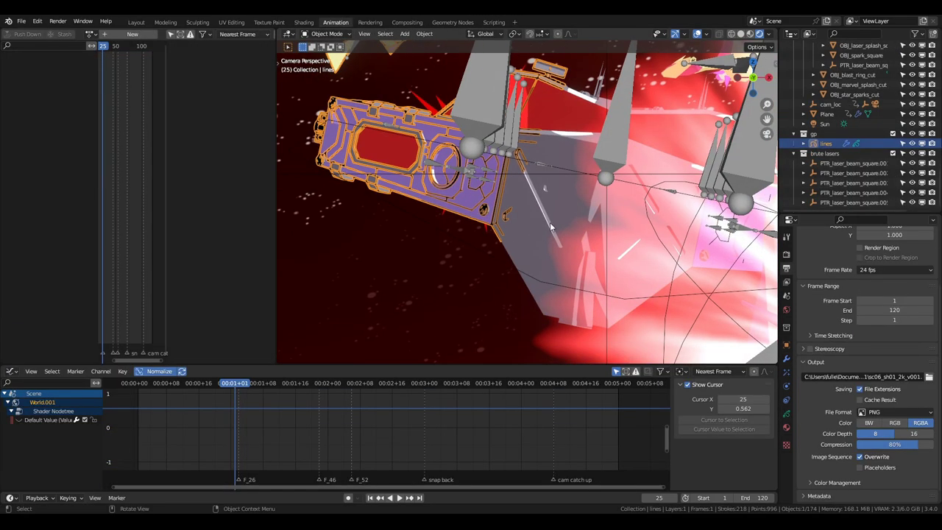
click(526, 246)
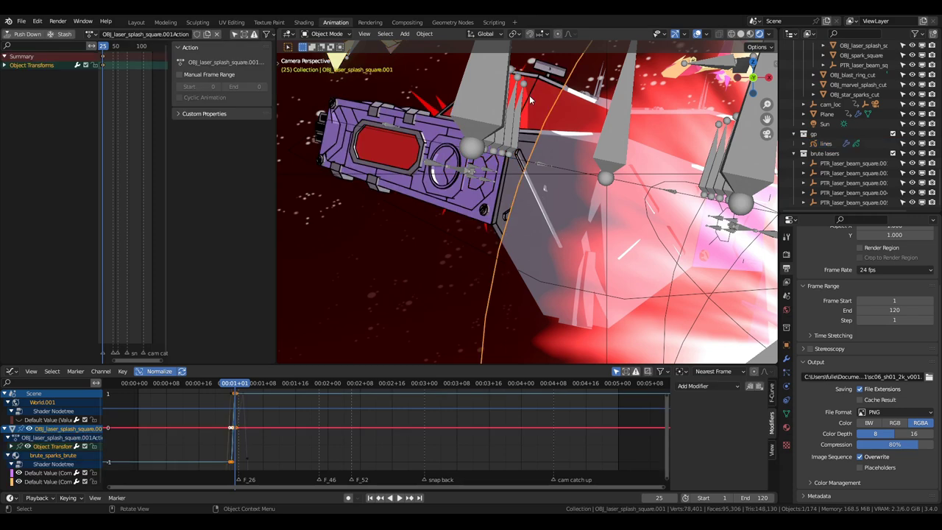
mouse_move(511, 188)
middle_down()
mouse_move(494, 235)
mouse_move(485, 224)
mouse_move(500, 231)
mouse_move(517, 188)
mouse_move(394, 171)
mouse_move(477, 198)
mouse_move(562, 201)
mouse_move(509, 186)
middle_up()
click(394, 171)
scroll(509, 185, down, 3)
key(KP_0)
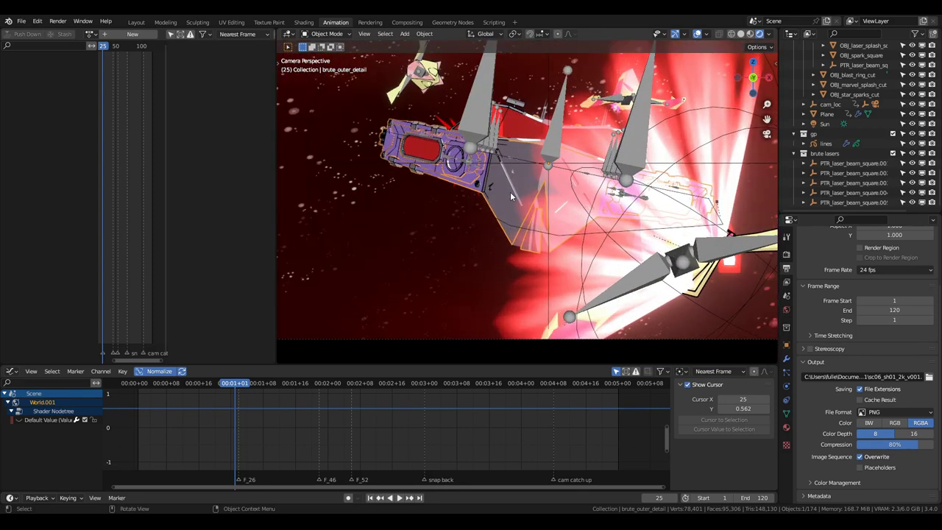
Step: Step through the battle shot from frame 26 to frame 29 and compare the ship's outlines in the camera view
key(Right)
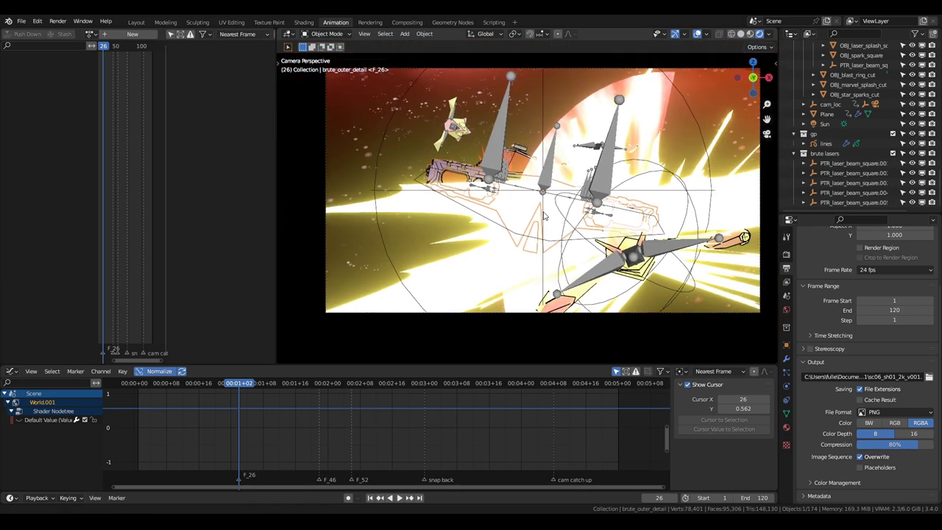
click(501, 213)
middle_drag(499, 255, 477, 218)
key(KP_0)
key(Right)
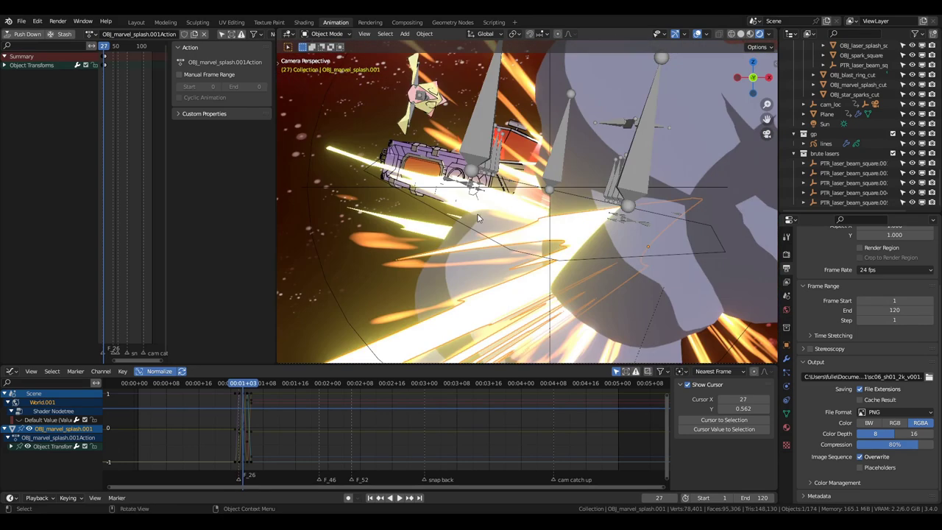
key(Right)
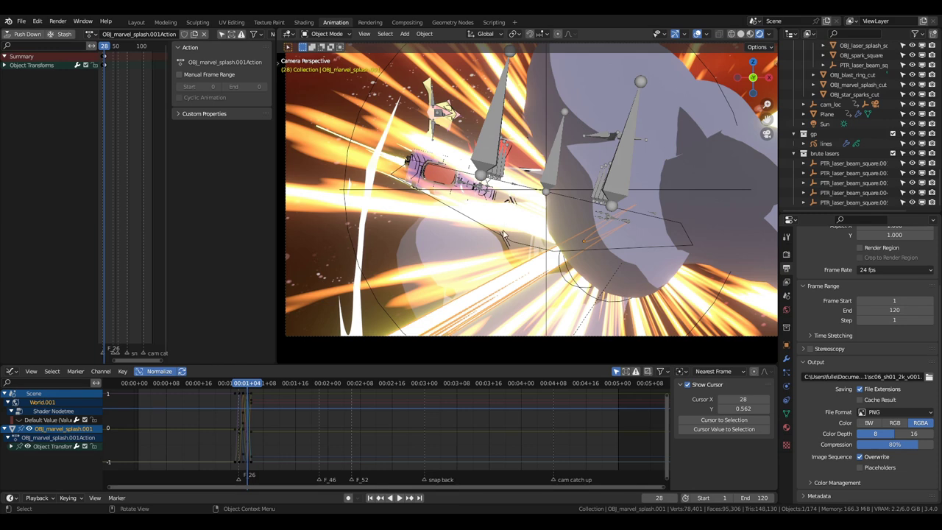
key(Right)
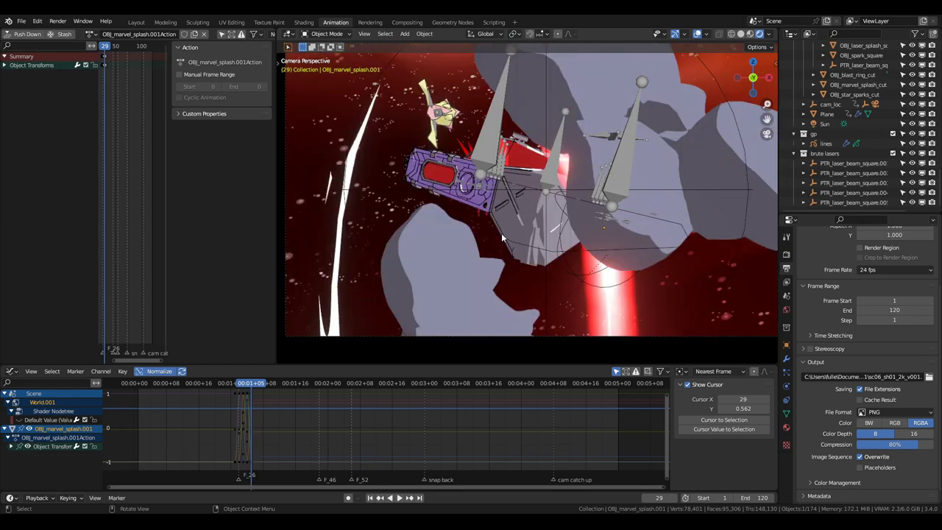
Step: Select the lines Grease Pencil object at frame 29, inspect its strokes on the ship's nose, and view the scene outside the camera
click(509, 205)
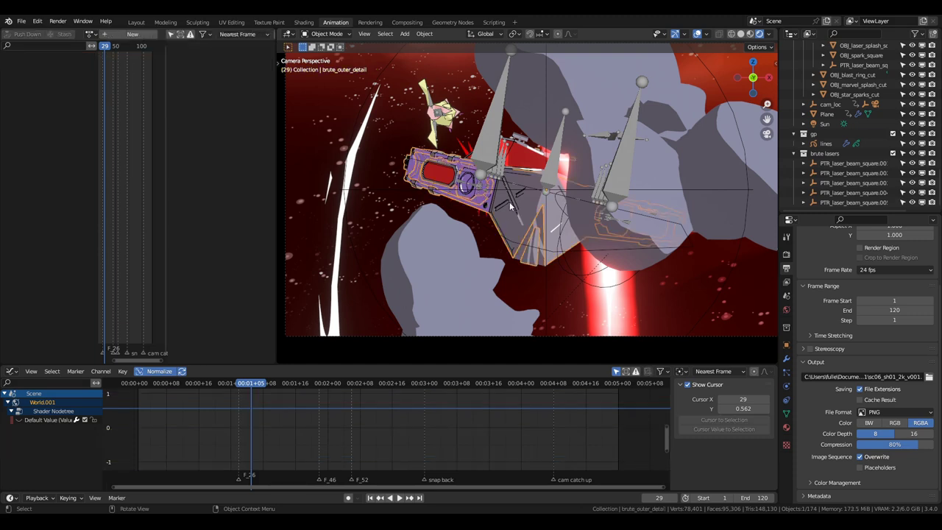
scroll(508, 211, up, 3)
click(509, 218)
scroll(518, 248, up, 2)
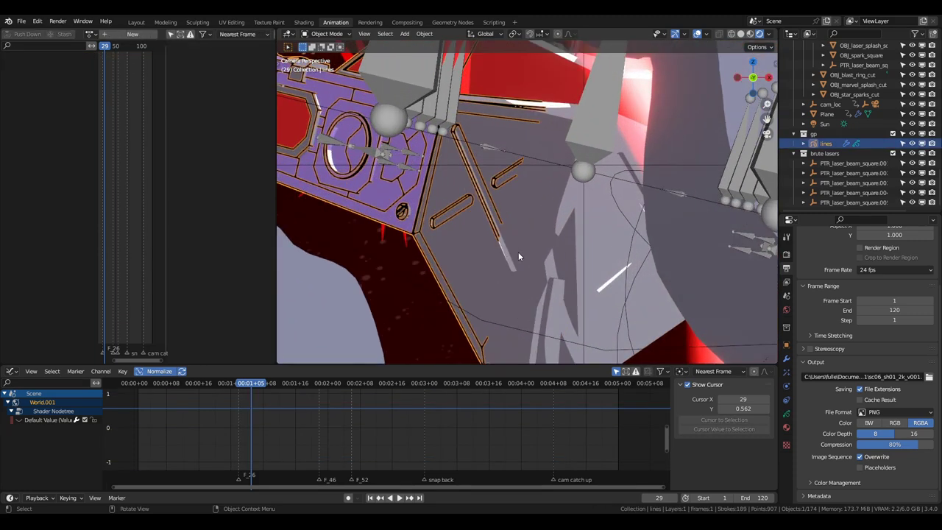
middle_drag(518, 255, 699, 243)
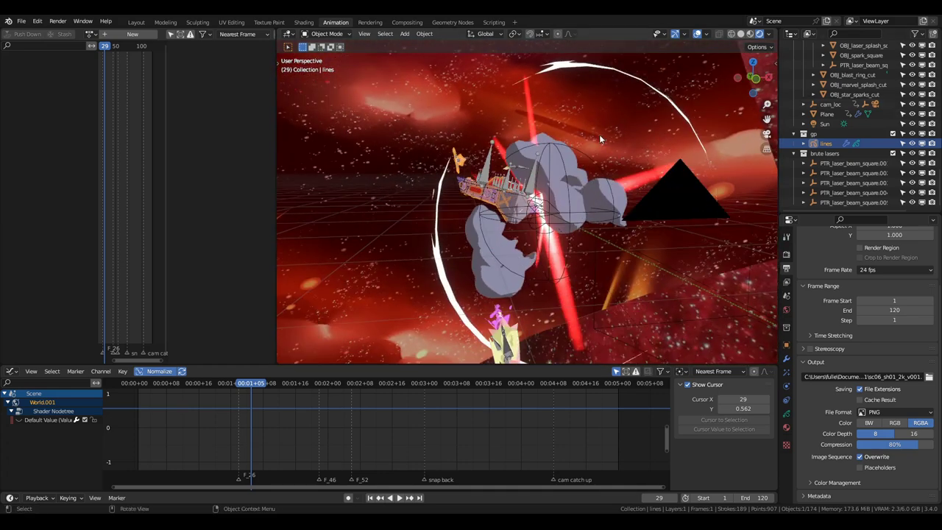
middle_drag(618, 230, 647, 243)
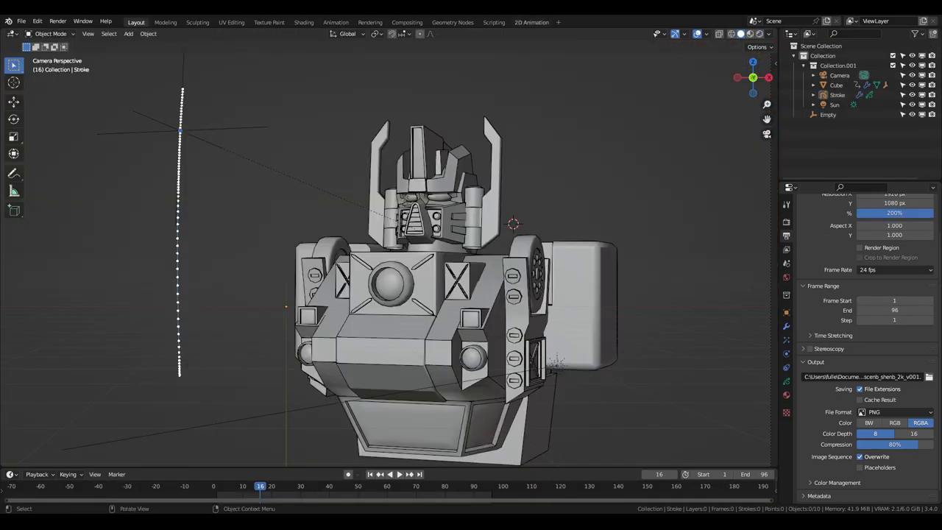
Step: Display the robot bust in rendered shading outside the camera view and select its body mesh
mouse_move(486, 258)
middle_down()
mouse_move(495, 259)
mouse_move(399, 234)
mouse_move(393, 300)
middle_up()
scroll(400, 233, up, 3)
key(z)
click(396, 255)
click(409, 251)
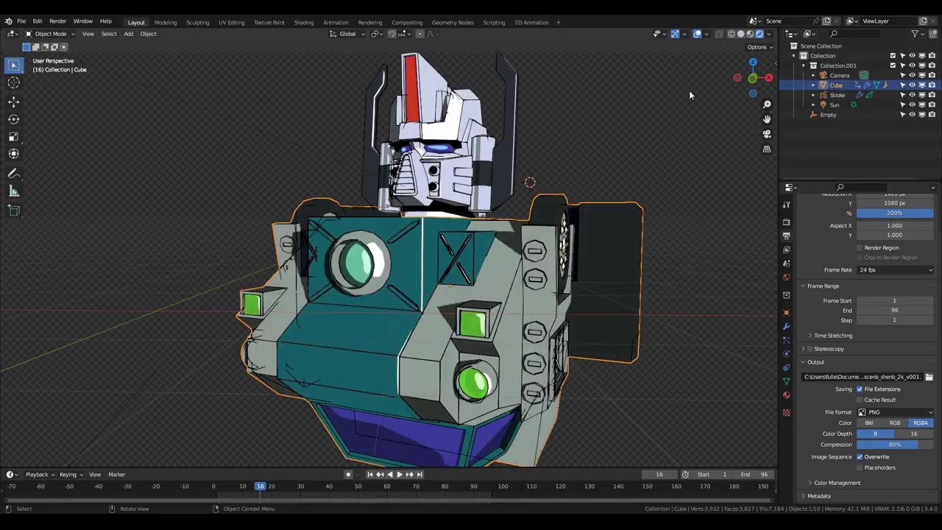
Step: Disable the Stroke Line Art object in the viewport to show the robot's face without its outlines
mouse_move(688, 91)
middle_down()
mouse_move(639, 144)
mouse_move(687, 191)
middle_up()
scroll(470, 166, up, 5)
middle_drag(471, 168, 515, 158)
click(509, 160)
scroll(509, 160, up, 2)
middle_drag(509, 243, 466, 318)
click(436, 295)
click(912, 95)
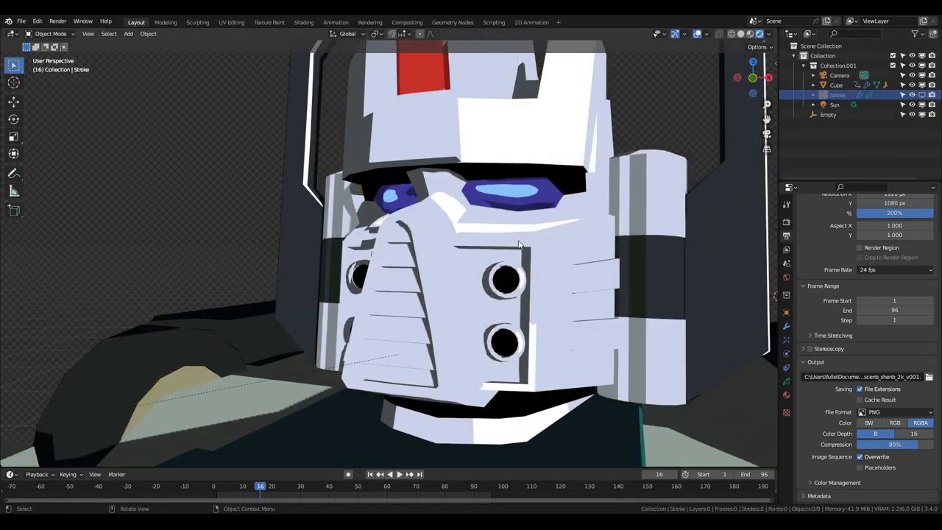
Step: Inspect the toon shading on the robot's face from the side and front, and select the head mesh
middle_drag(728, 96, 681, 44)
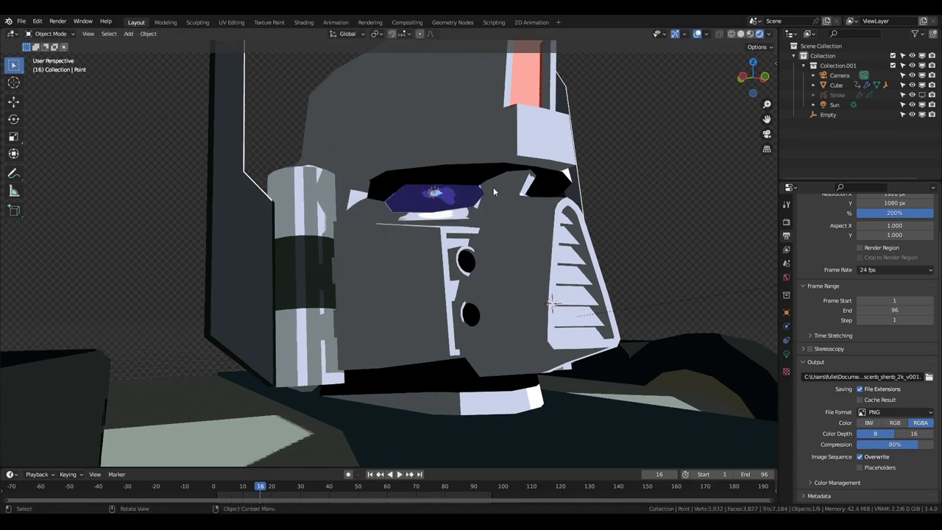
middle_drag(532, 214, 435, 234)
click(435, 234)
scroll(515, 247, down, 8)
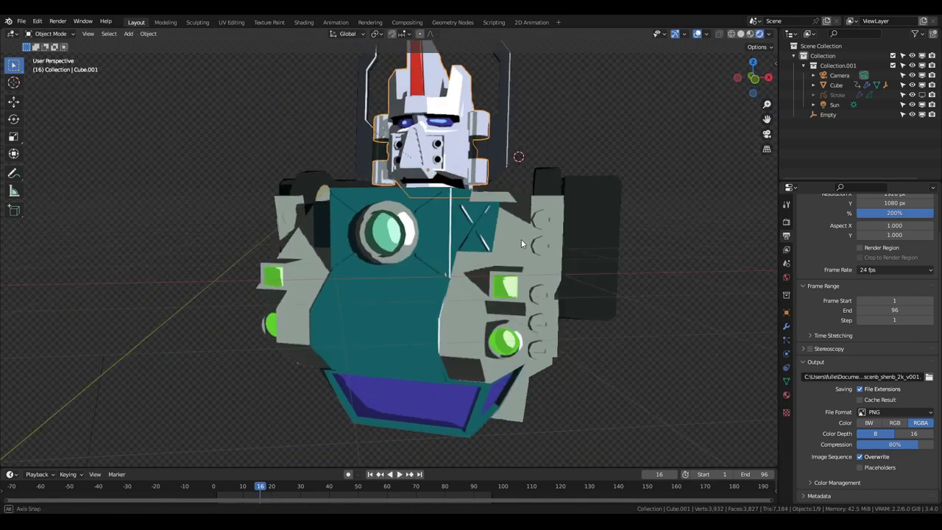
Step: Turn on the wireframe overlay to show the edges of the robot's meshes over the rendered shading
scroll(518, 233, up, 2)
click(705, 34)
click(648, 204)
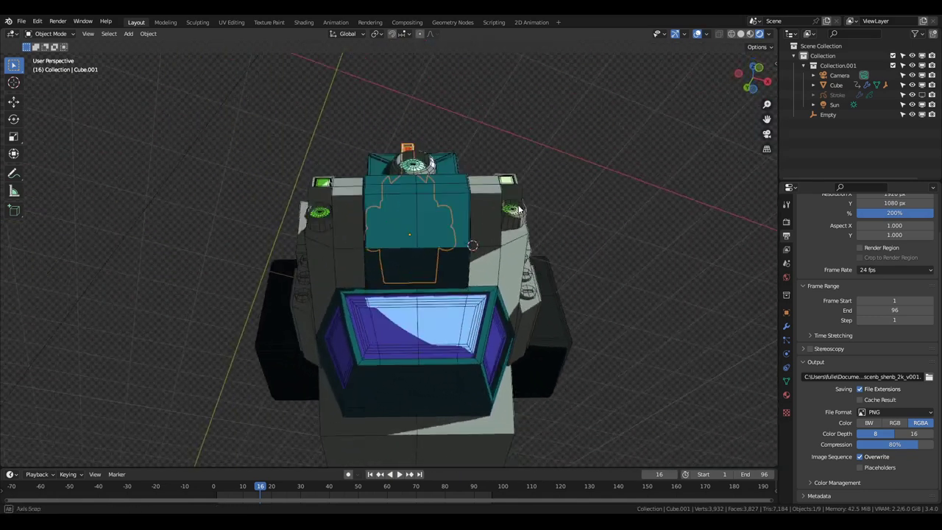